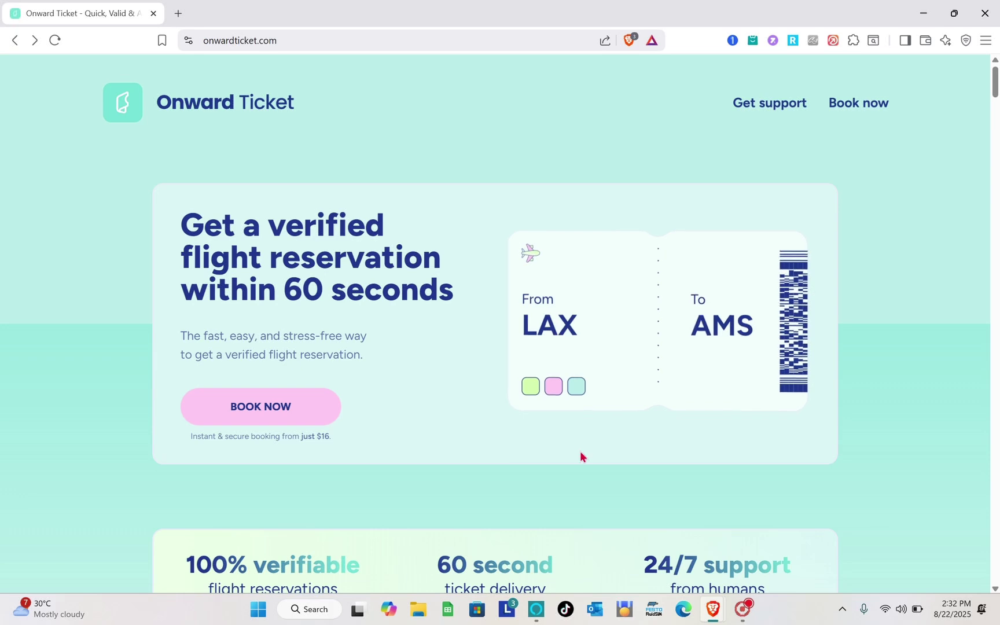
Step: Scroll through the page open in the first Brave tab
scroll(472, 313, down, 2)
scroll(472, 312, down, 1)
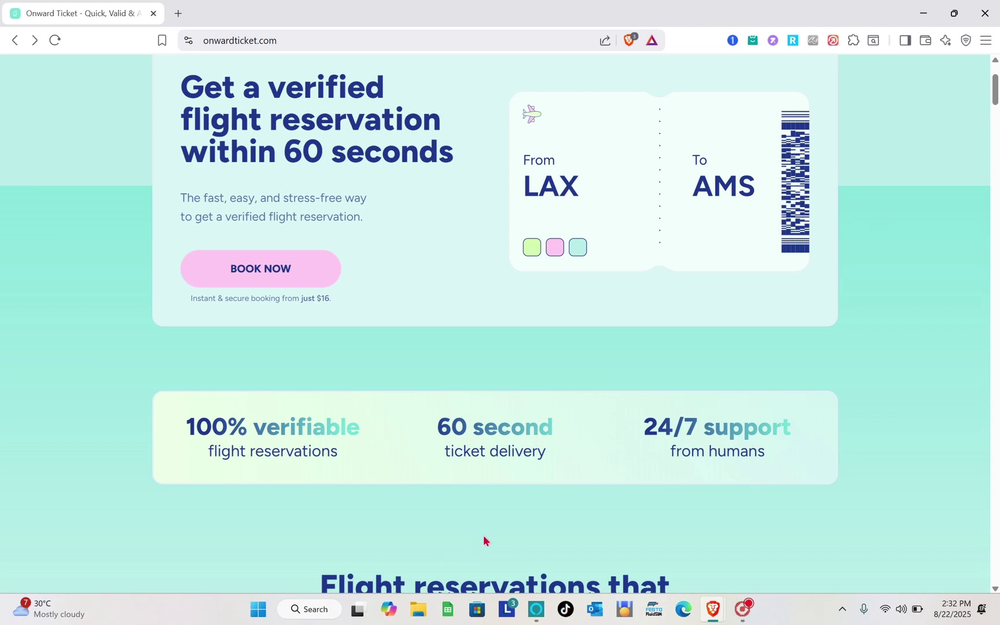
scroll(513, 492, down, 1)
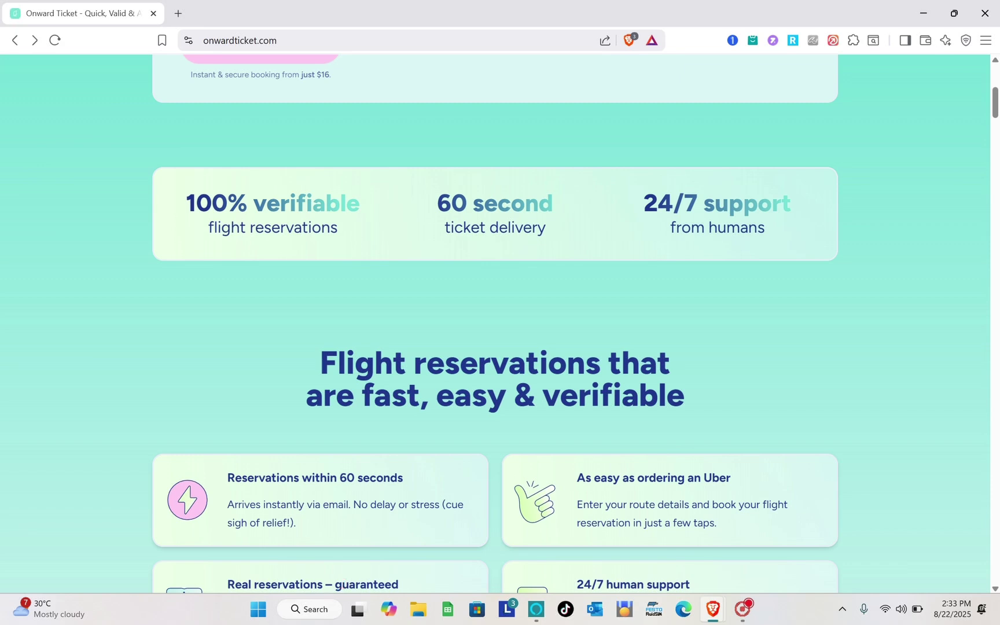
scroll(261, 535, up, 3)
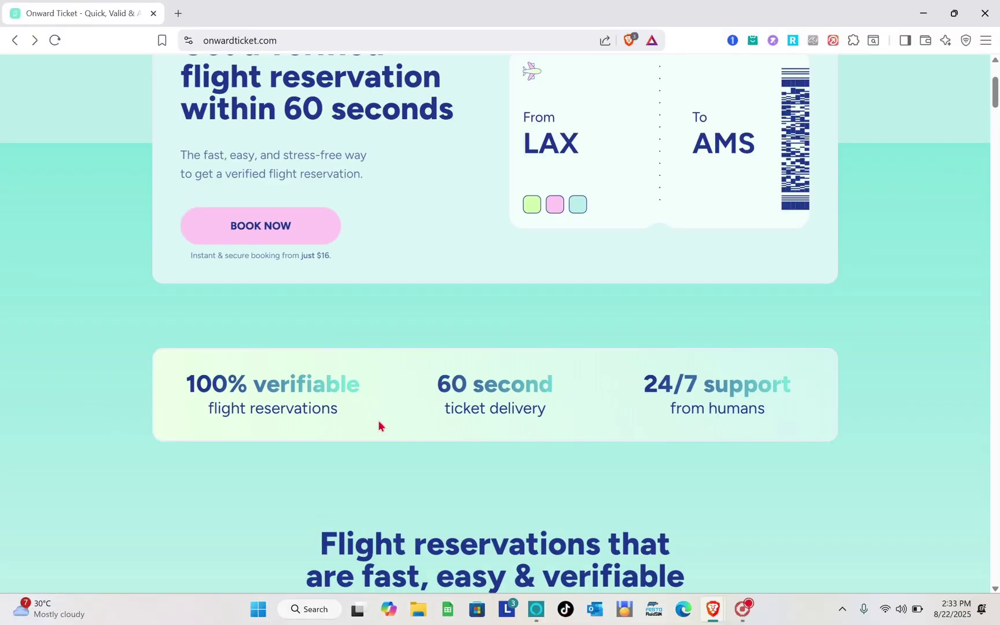
scroll(379, 426, down, 1)
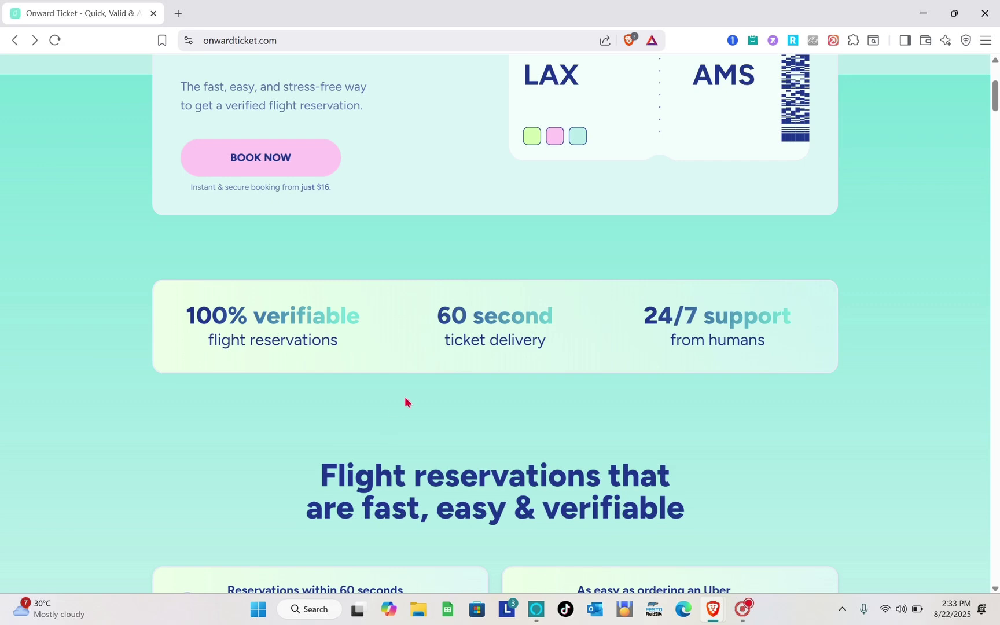
scroll(405, 396, down, 1)
scroll(404, 396, down, 1)
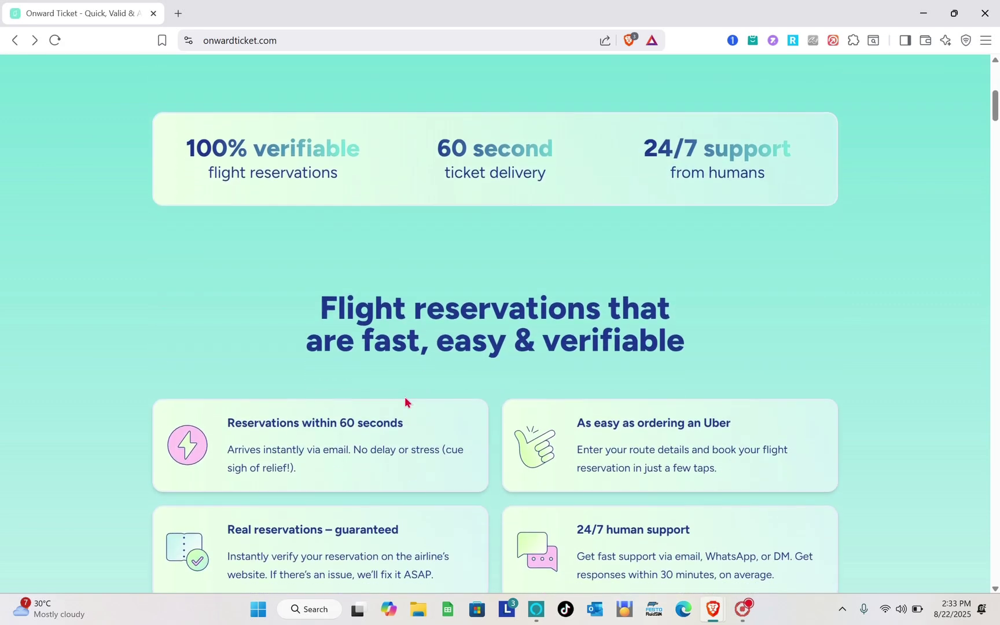
scroll(405, 398, down, 1)
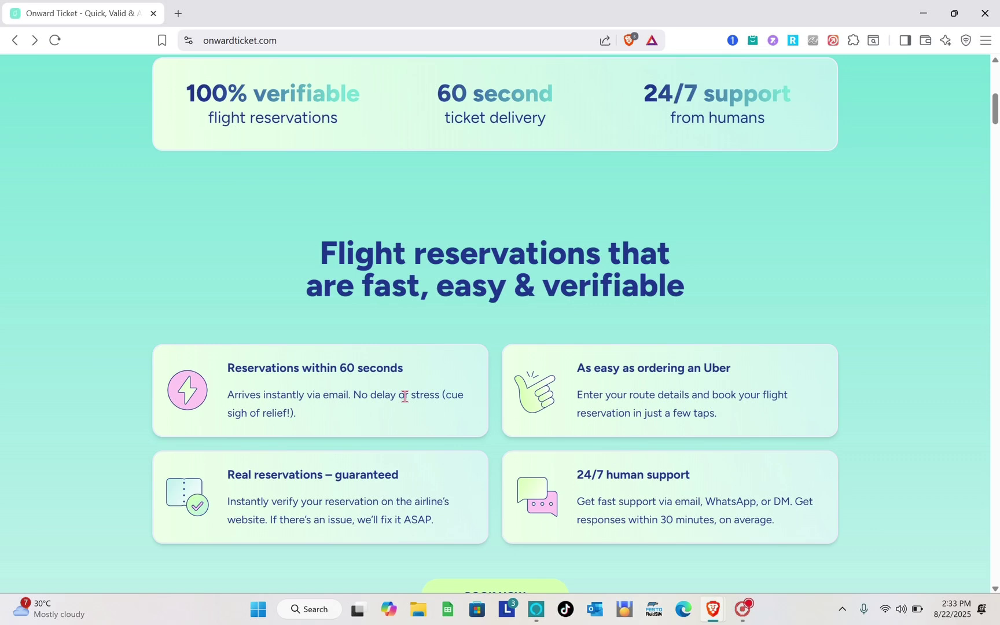
scroll(405, 397, down, 1)
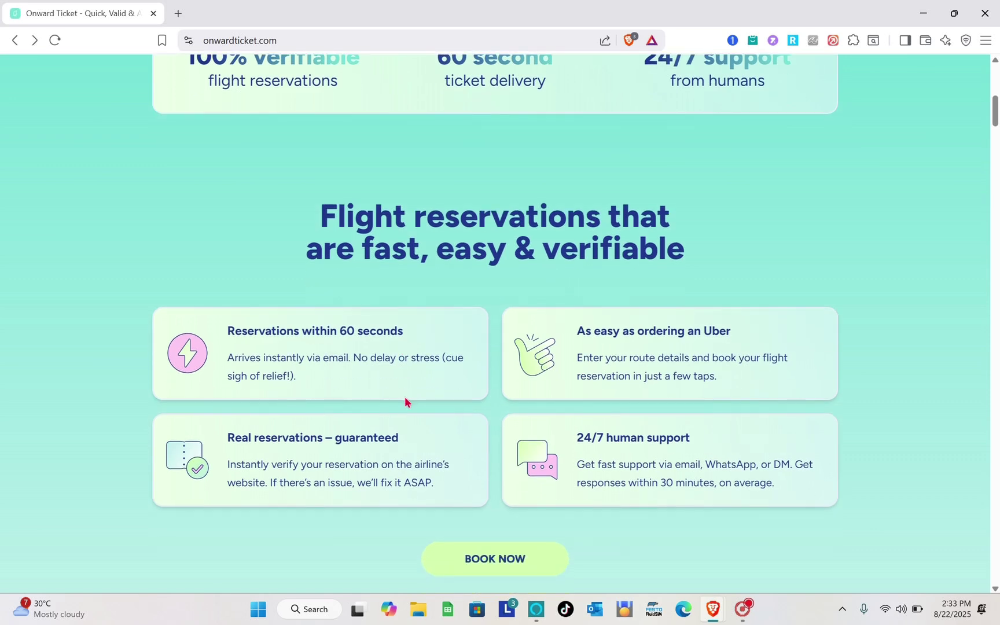
scroll(404, 399, up, 1)
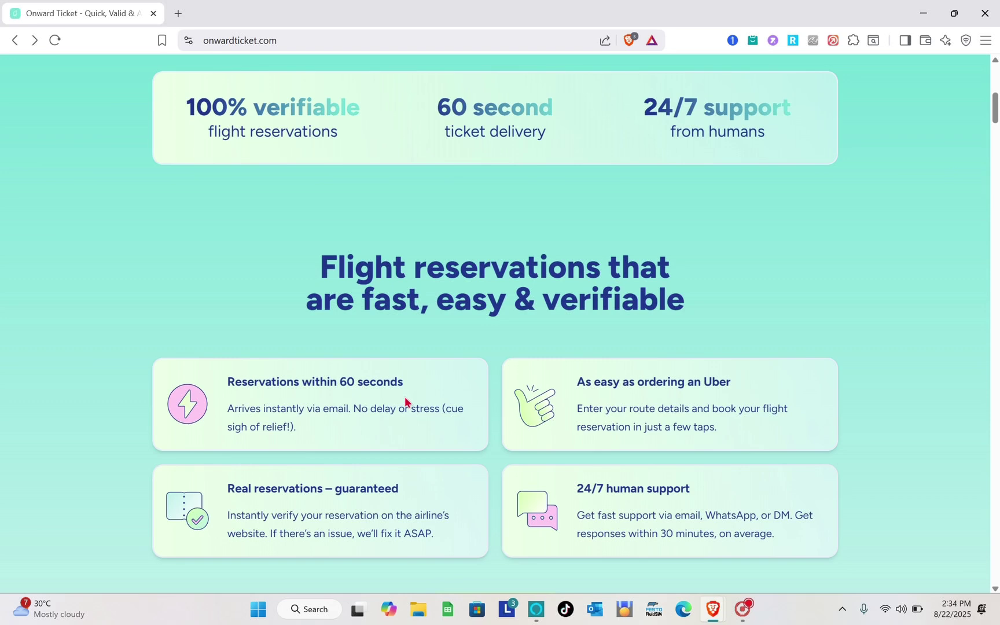
scroll(405, 398, up, 8)
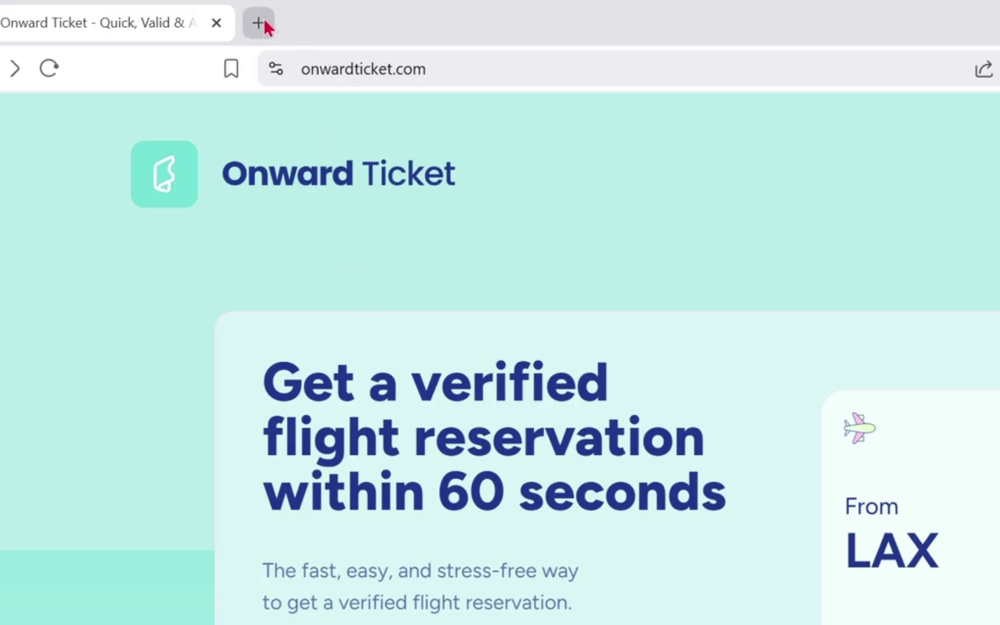
Step: Search for 'onward ticket' in a new tab and open the onwardticket.com site
click(263, 18)
text(on)
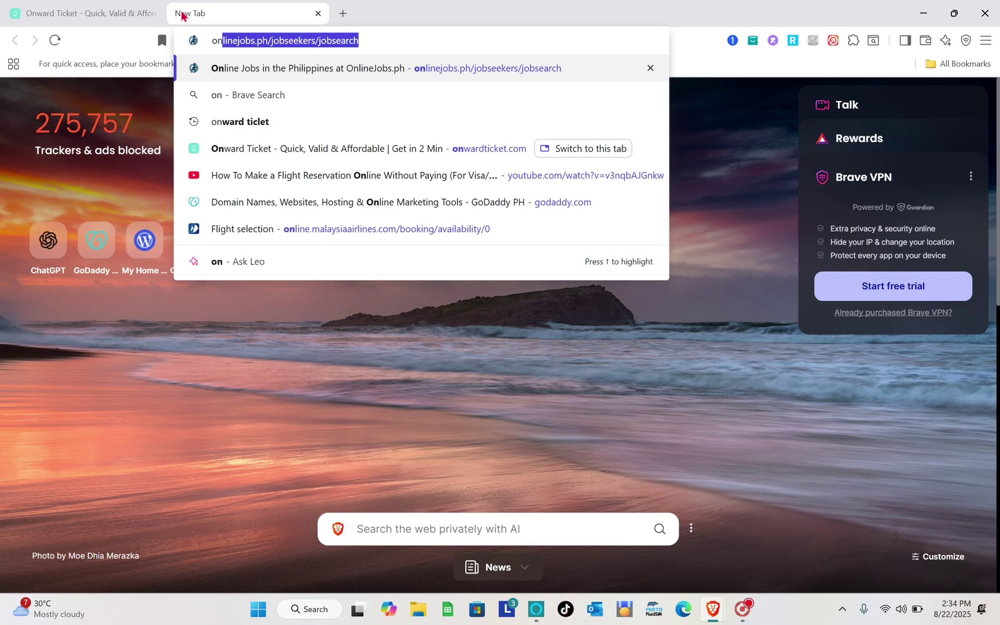
text(w)
click(250, 95)
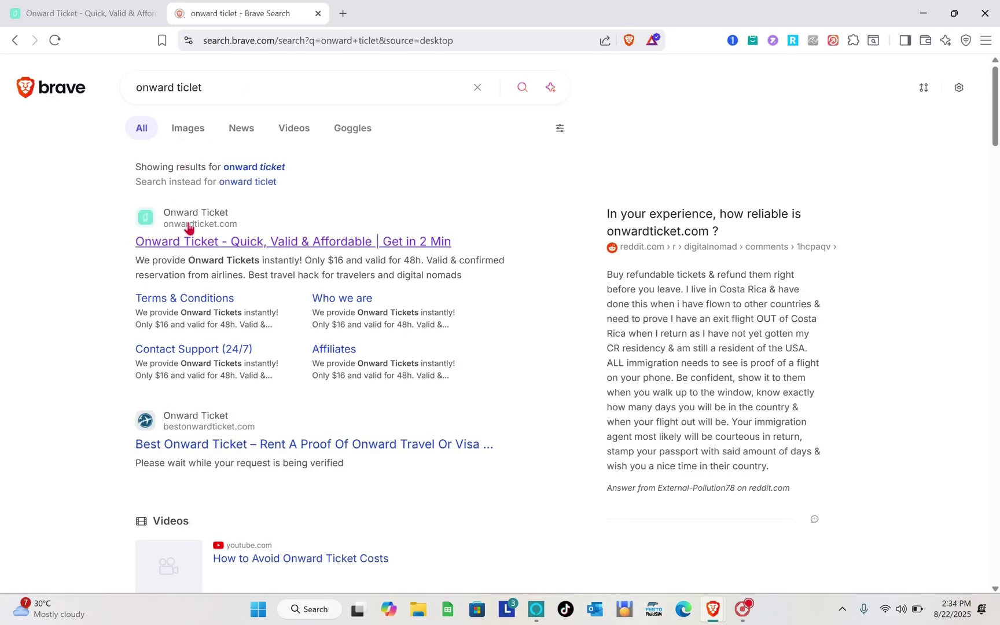
click(213, 242)
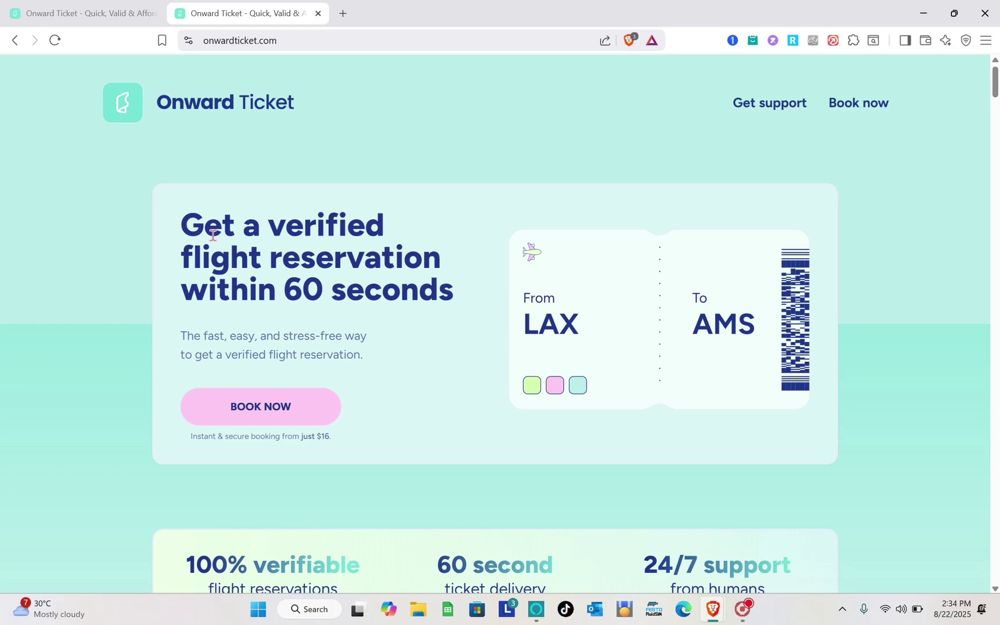
Step: Look over the Onward Ticket homepage and start a reservation with BOOK NOW
scroll(280, 341, down, 1)
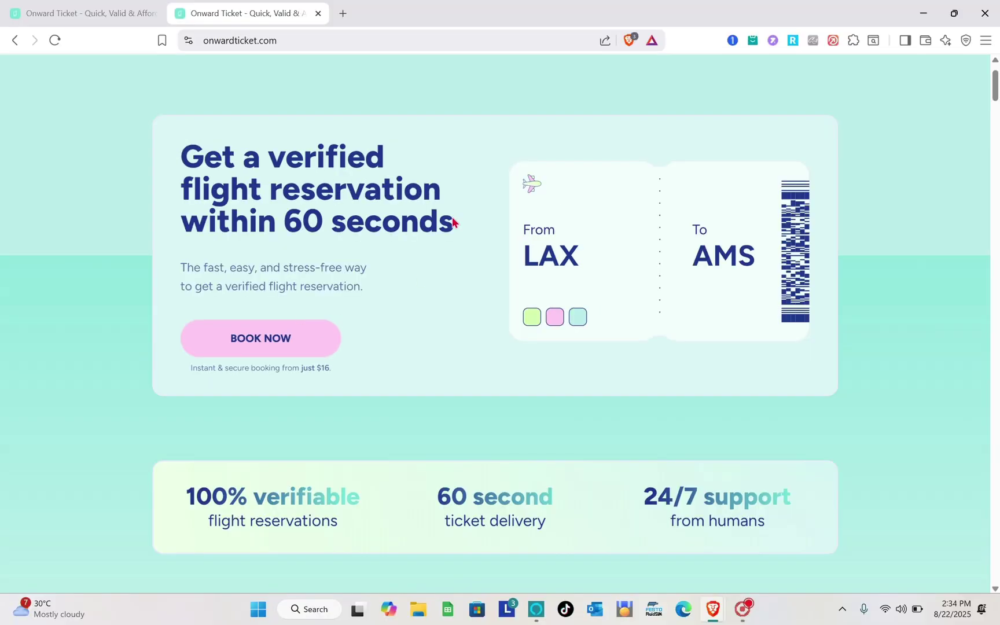
scroll(412, 232, up, 2)
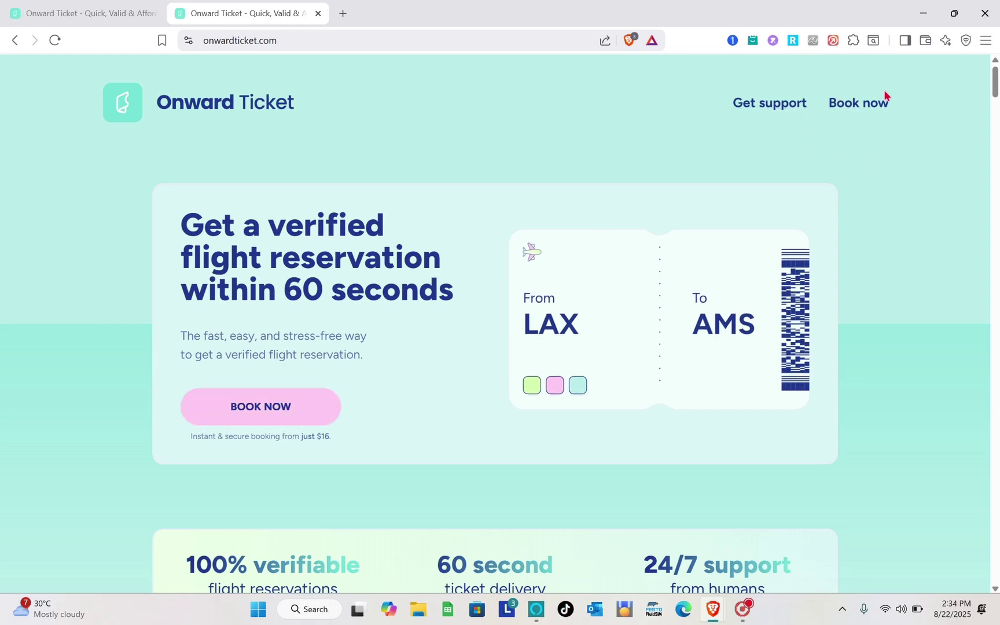
click(297, 412)
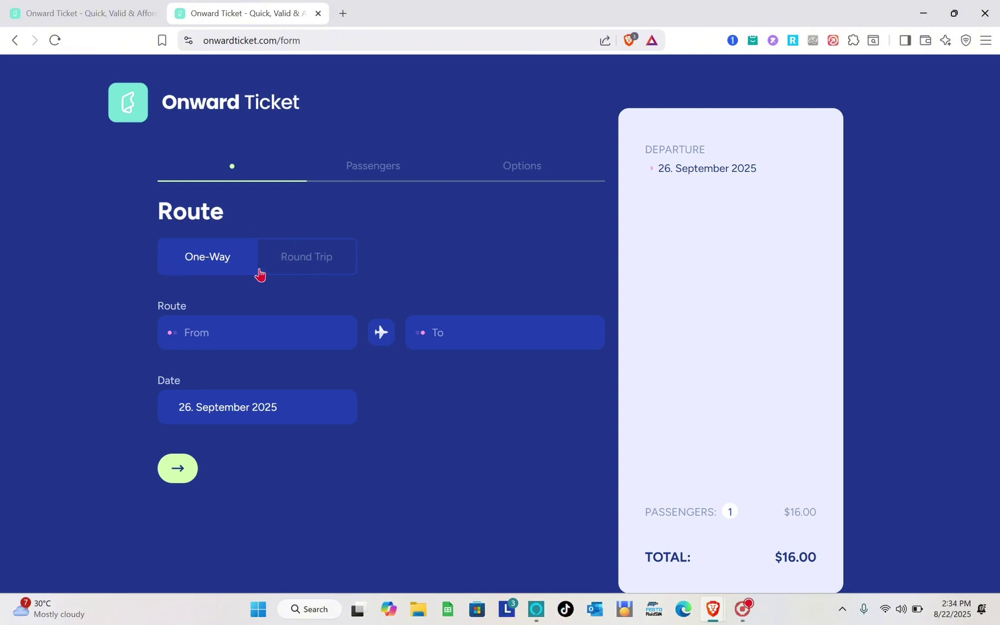
Step: Book a round trip from Manila (MNL) to Zurich (ZRH), totalling $23.00
click(314, 273)
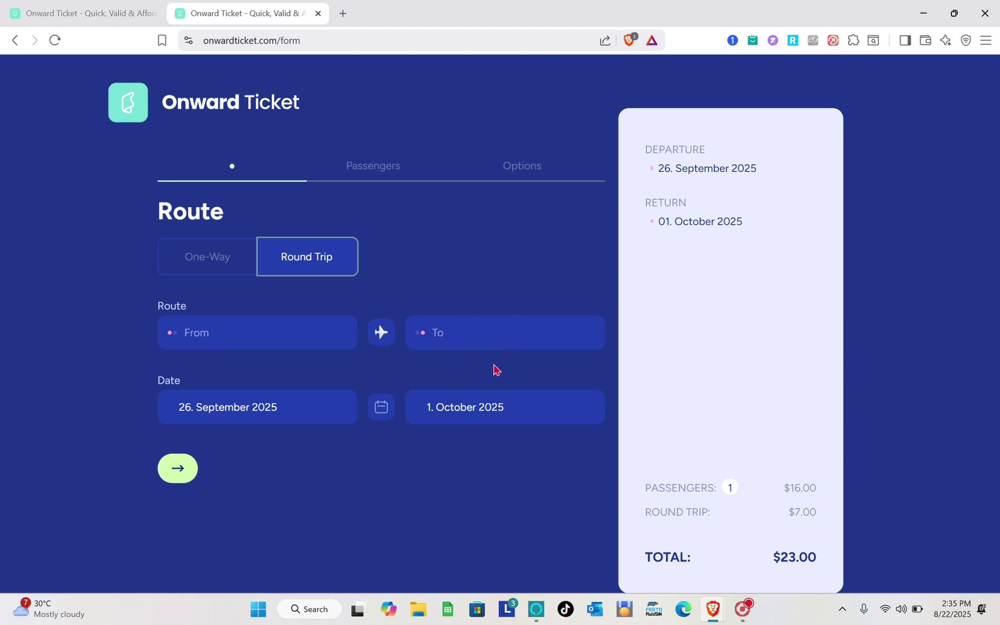
click(288, 339)
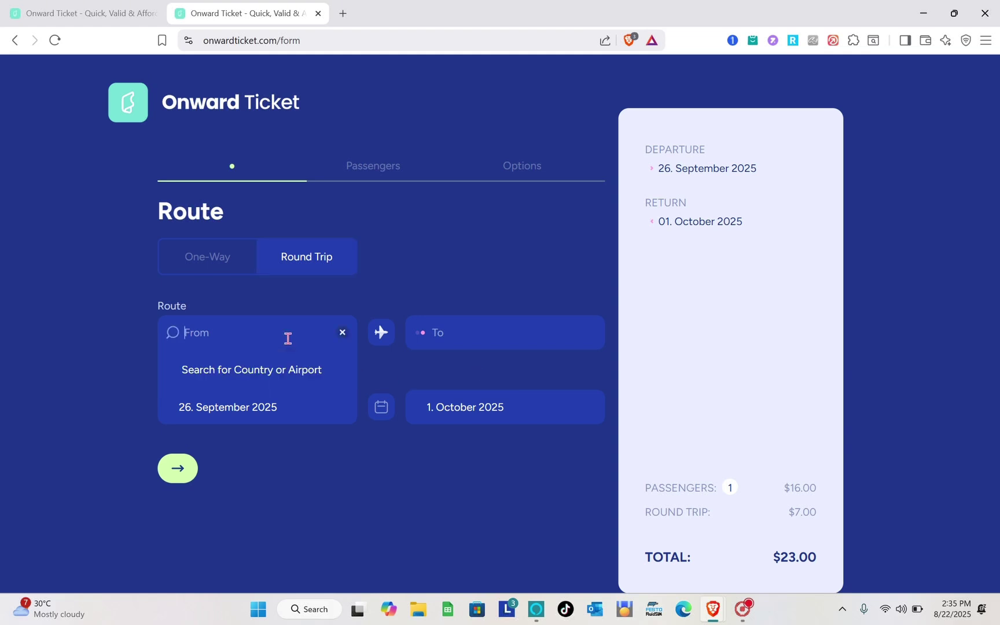
text(m)
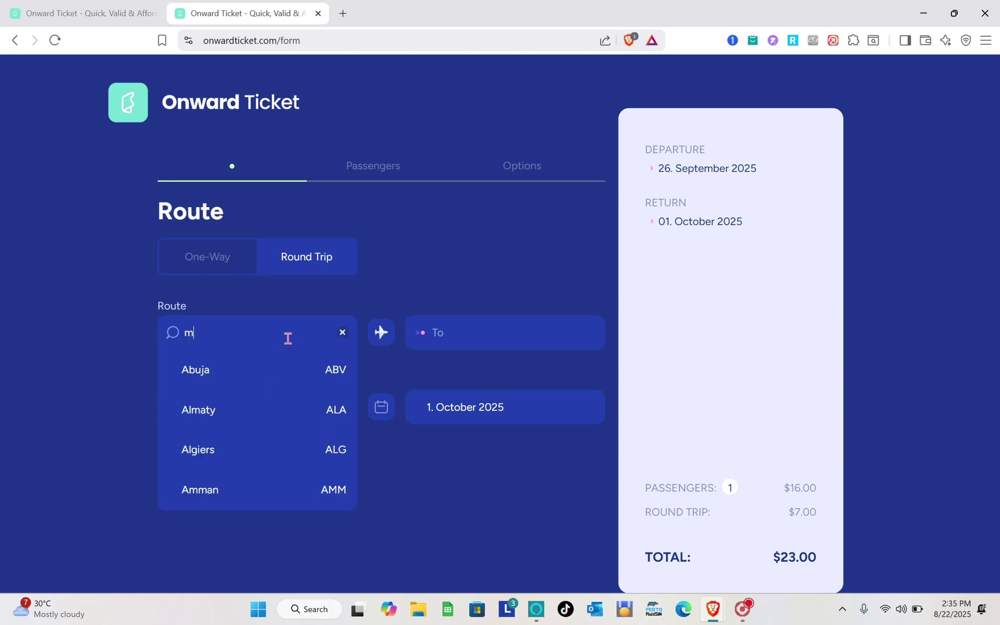
text(ani)
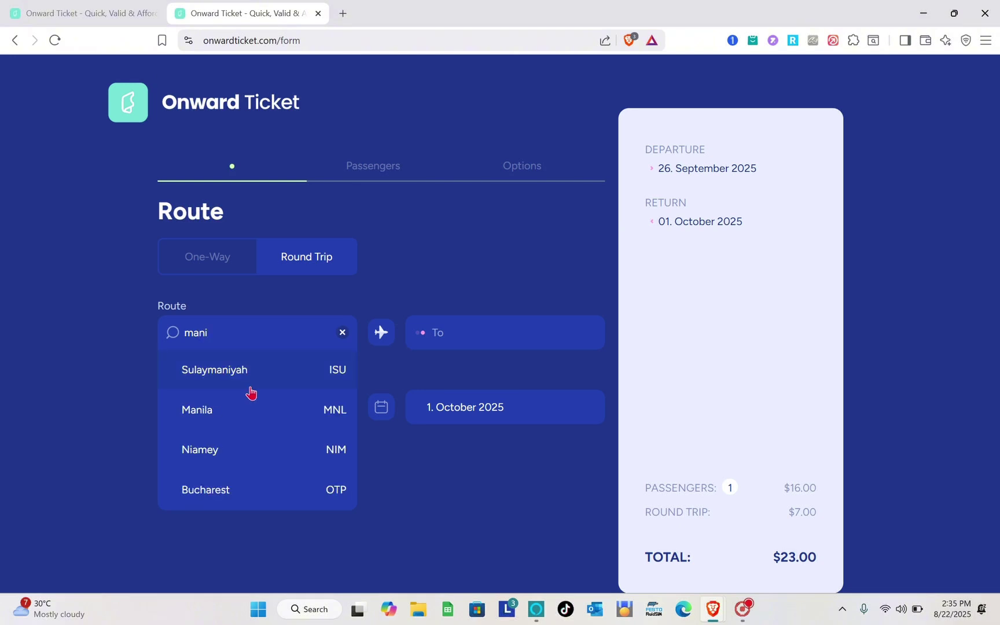
click(209, 418)
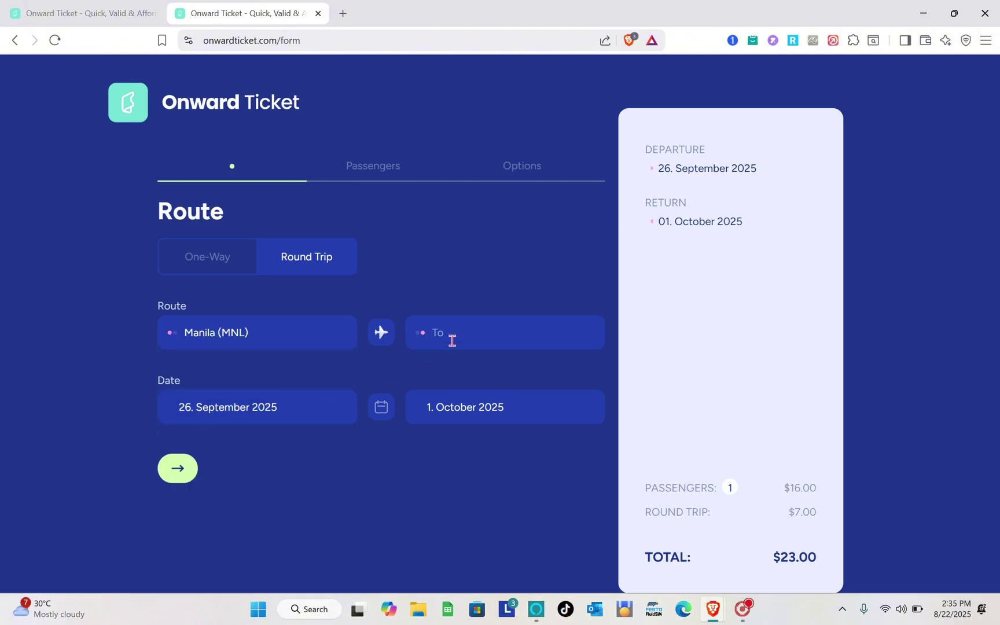
click(452, 340)
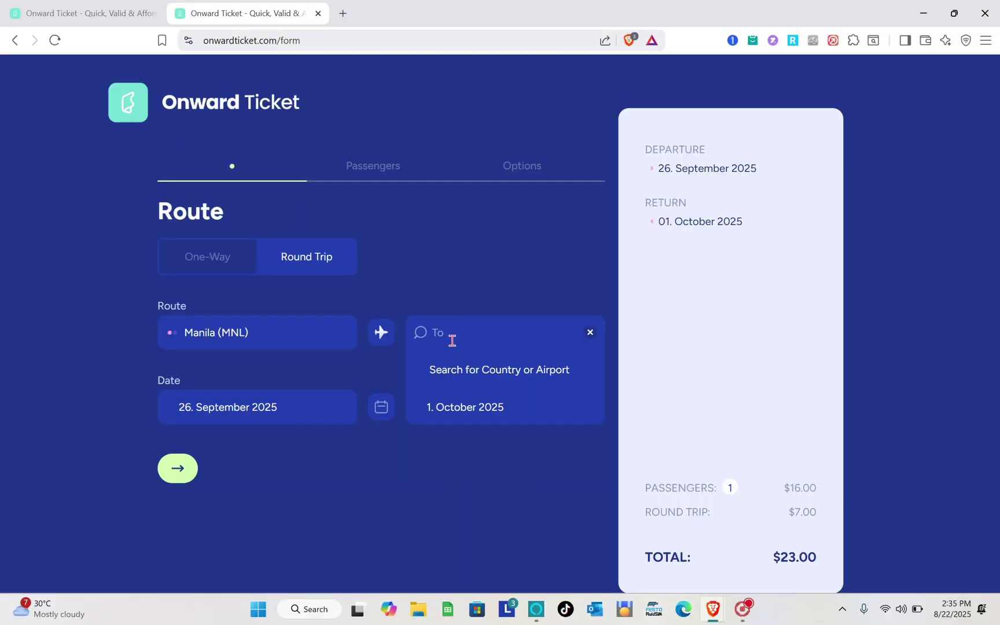
text(zur)
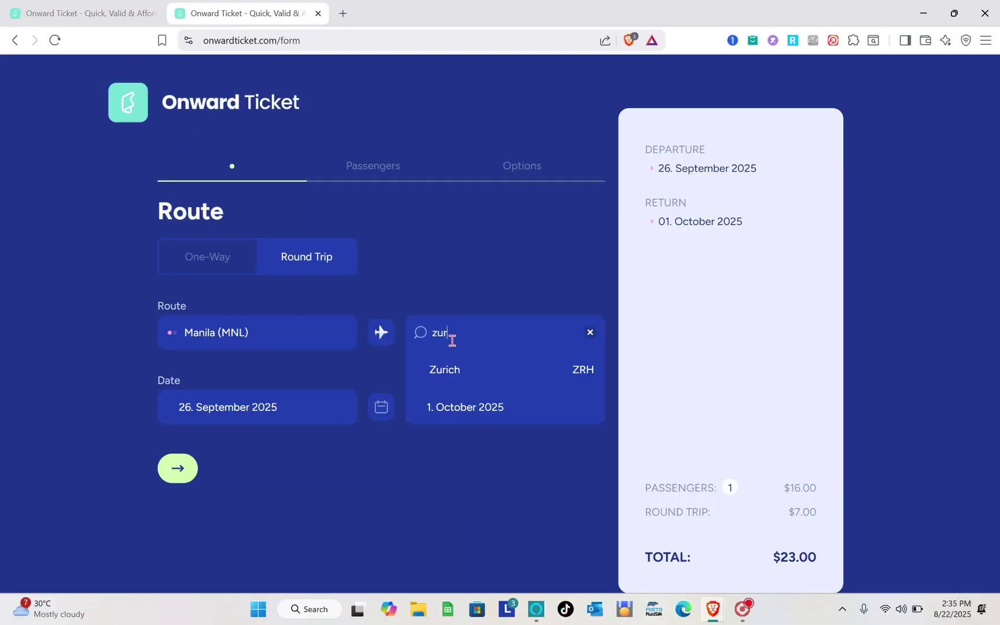
click(461, 377)
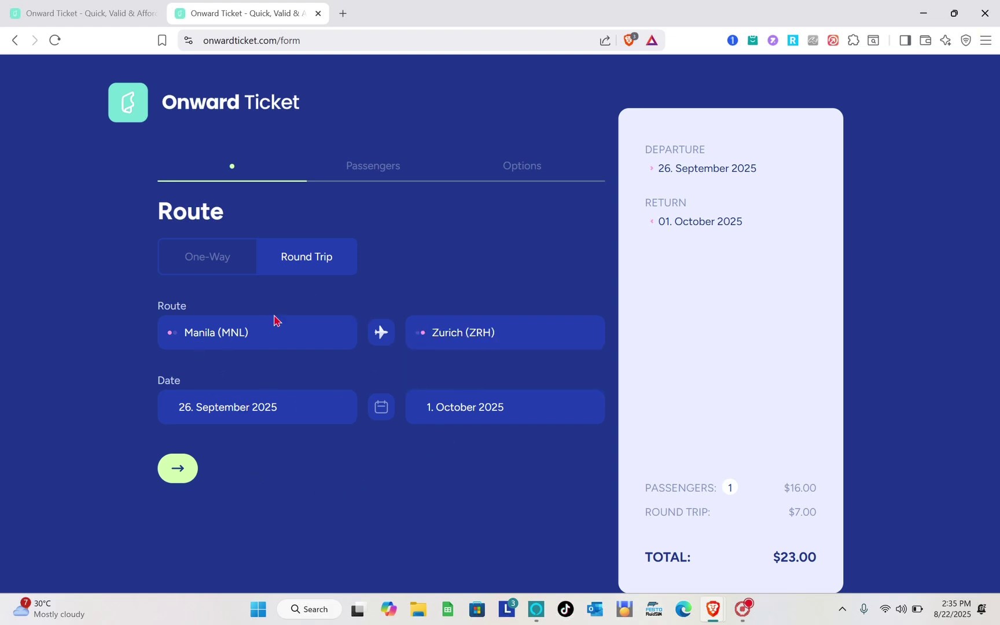
click(252, 408)
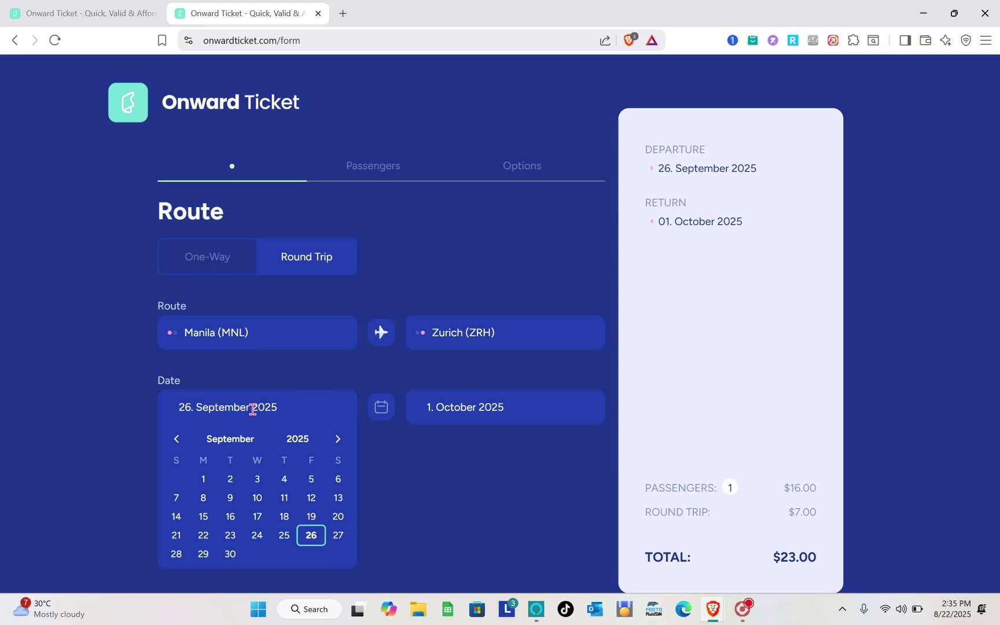
Step: Pick 22 October 2025 departure and 30 October 2025 return, then continue to passengers
click(338, 441)
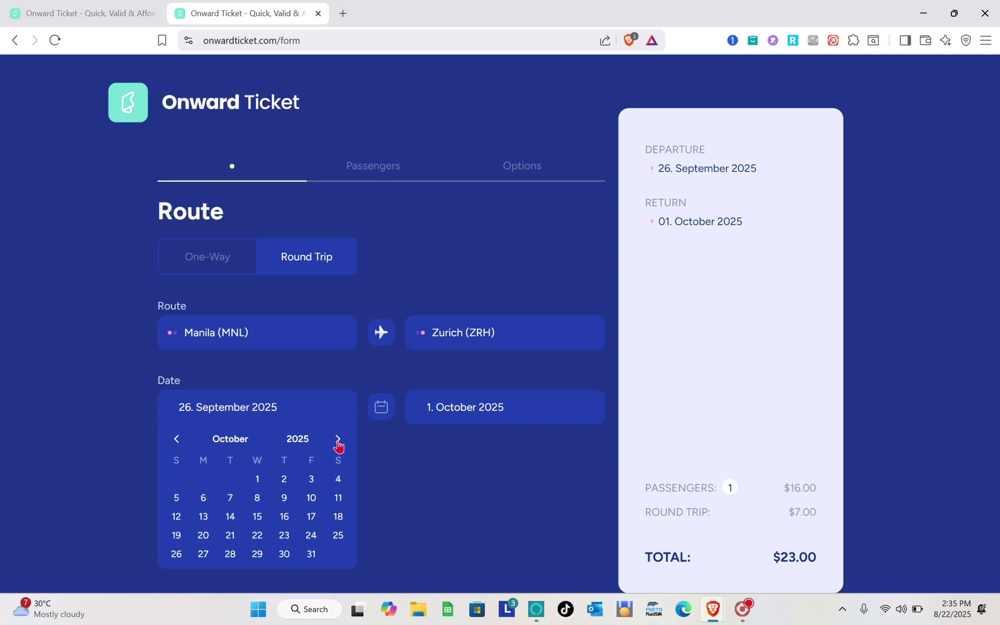
click(256, 536)
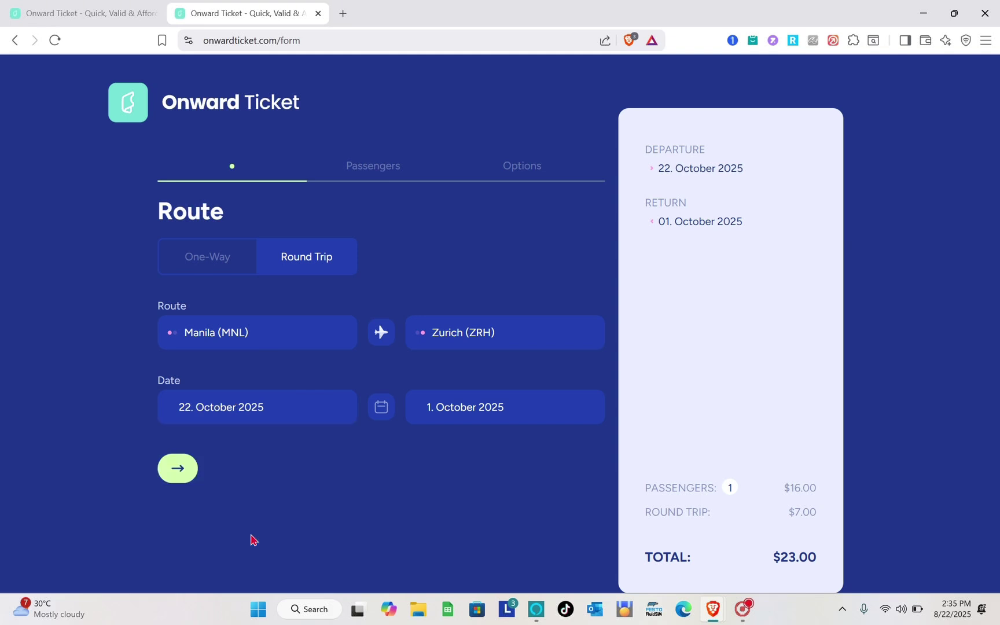
click(524, 414)
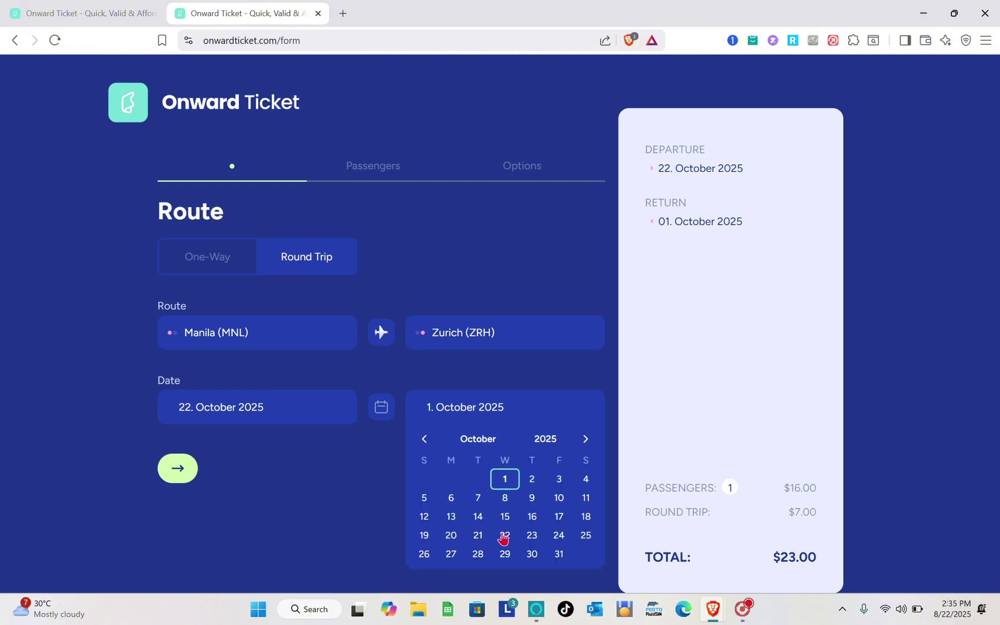
click(532, 554)
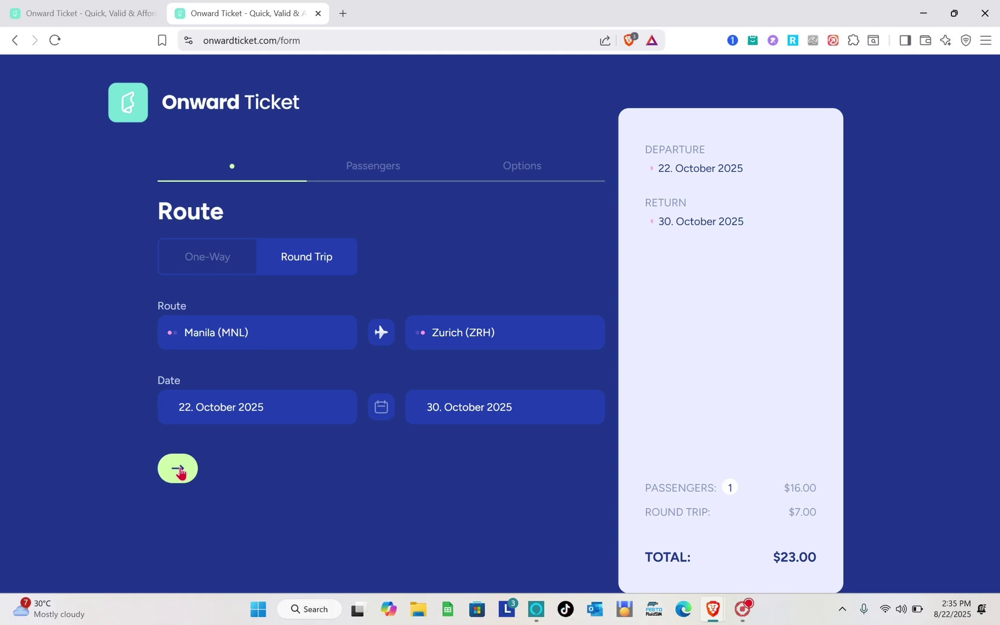
click(179, 470)
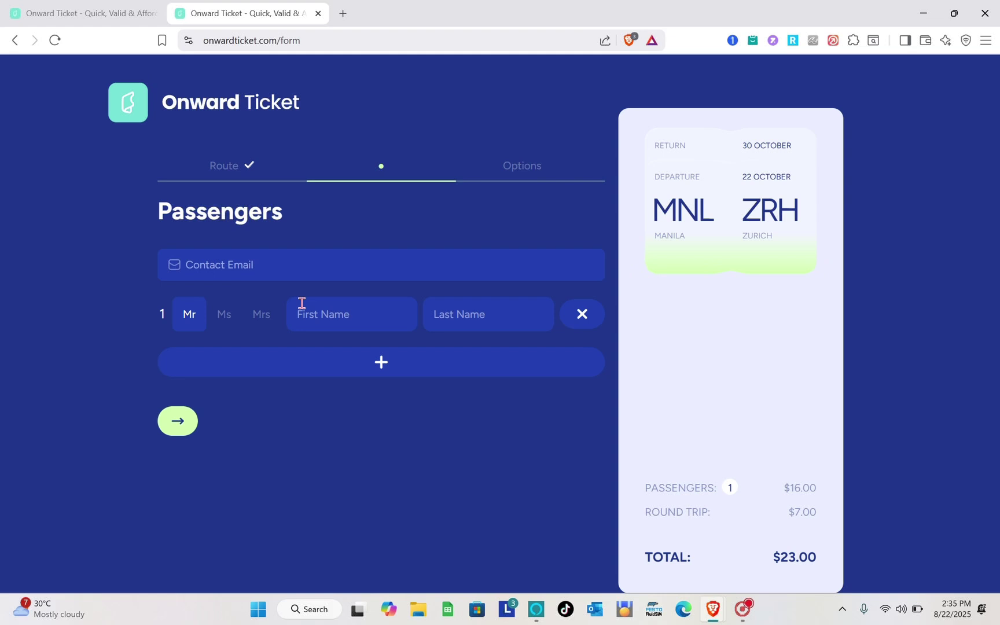
Step: Enter the contact e-mail address and keep the passenger's title as Mr
click(238, 265)
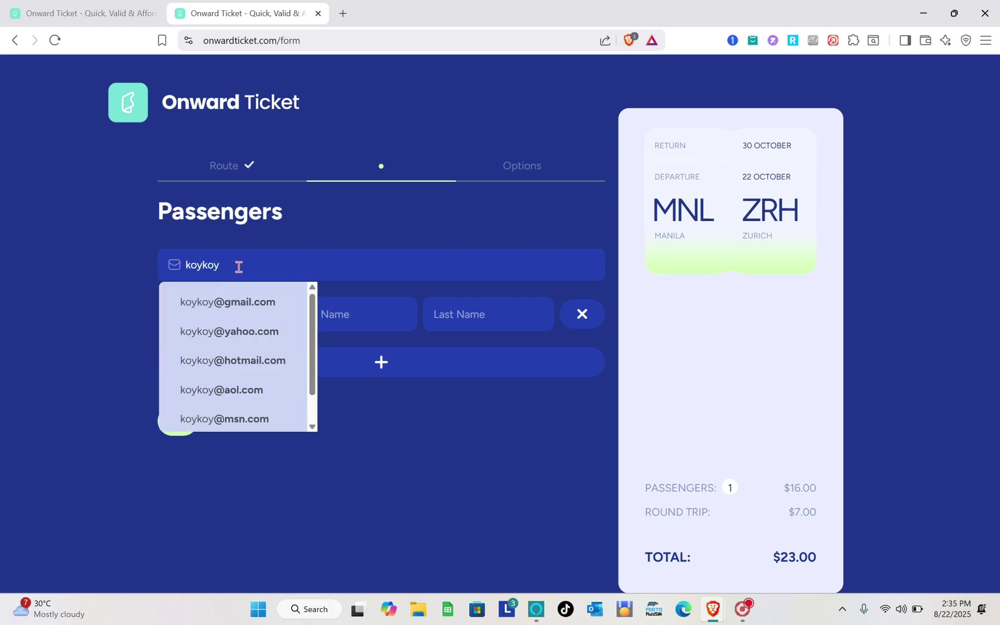
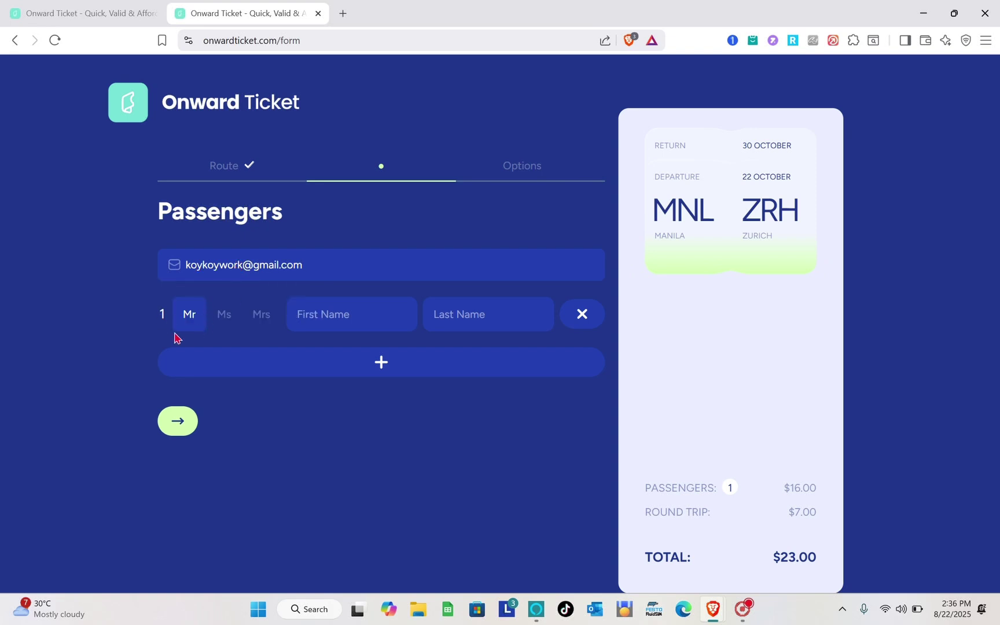
click(224, 320)
click(192, 315)
Step: Fill in the passenger's first and last name, keep a single passenger, and continue
click(381, 330)
text(y)
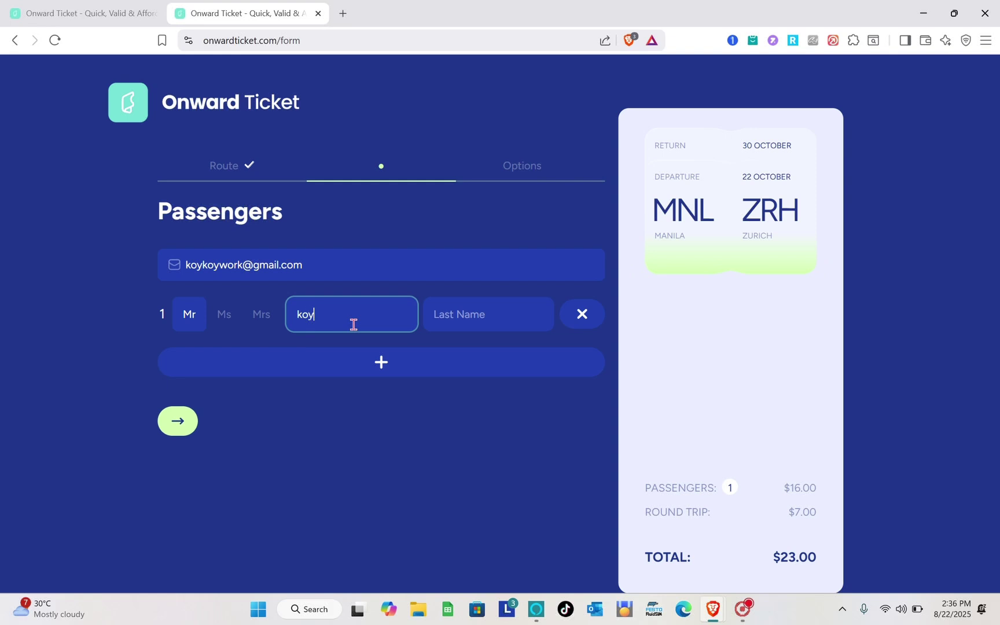
click(481, 311)
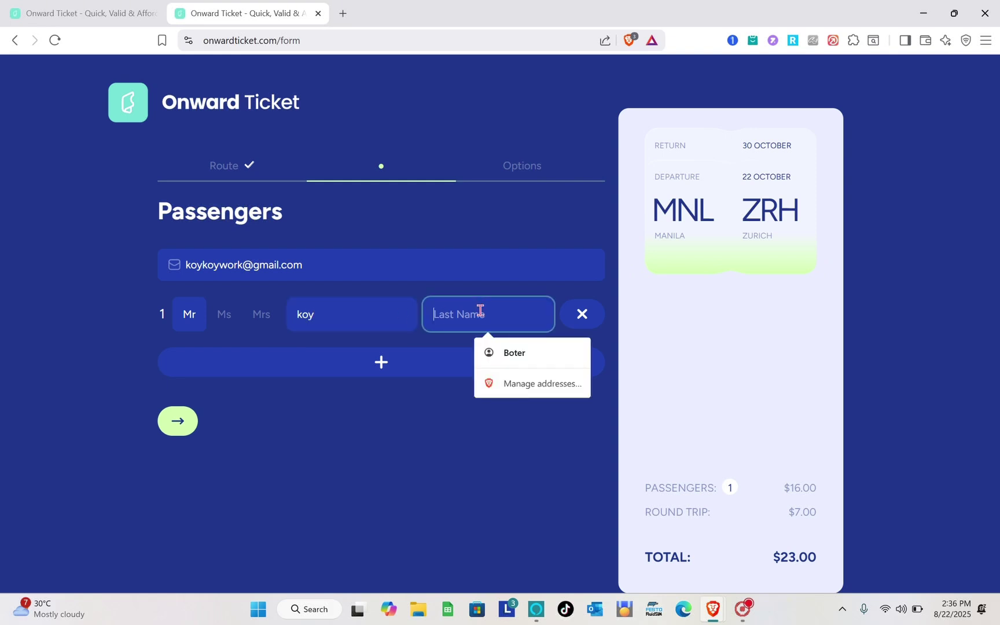
click(453, 418)
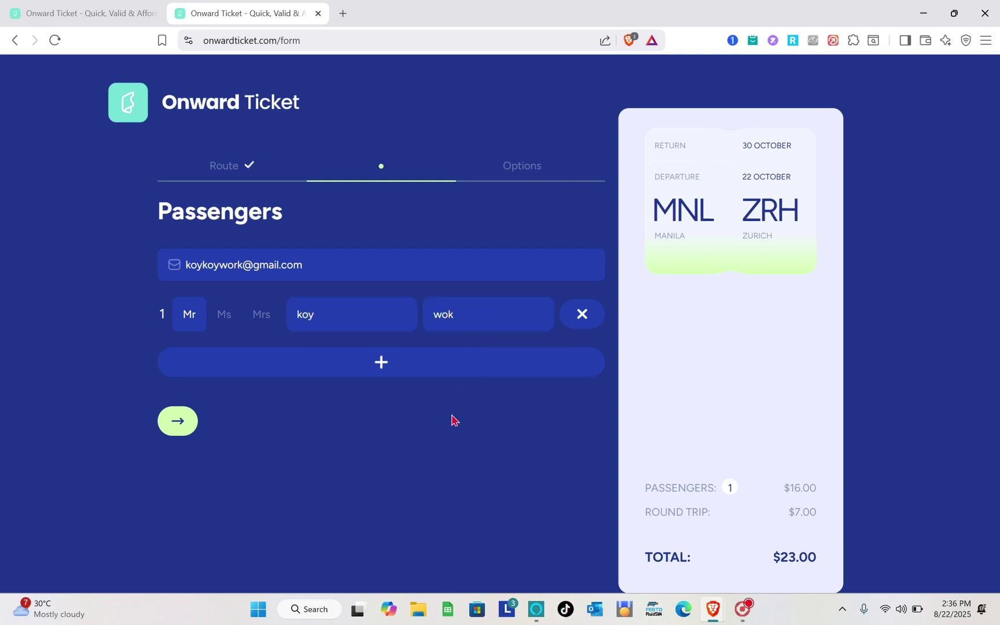
click(378, 363)
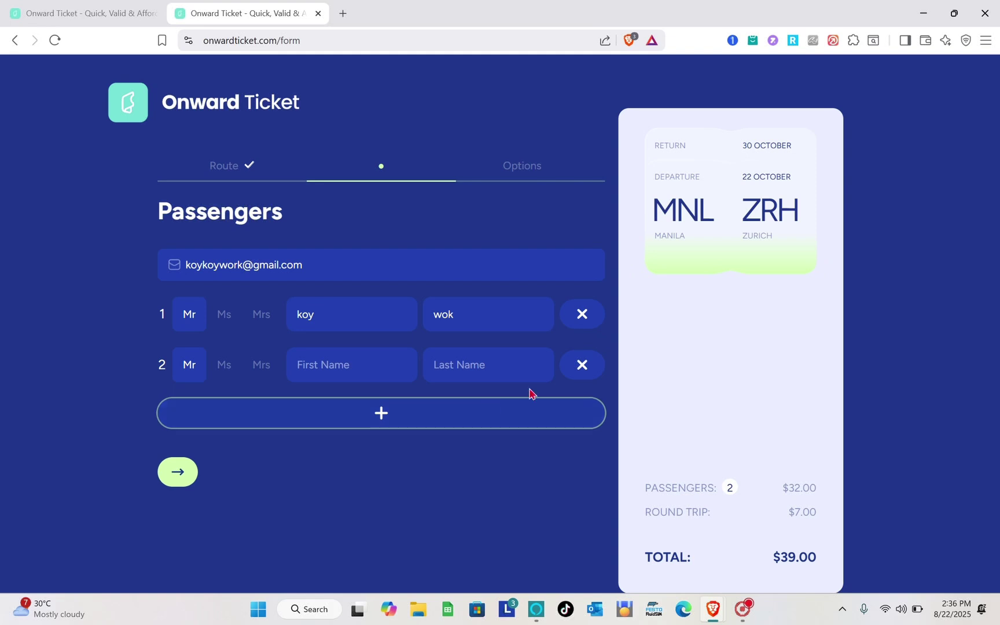
click(586, 376)
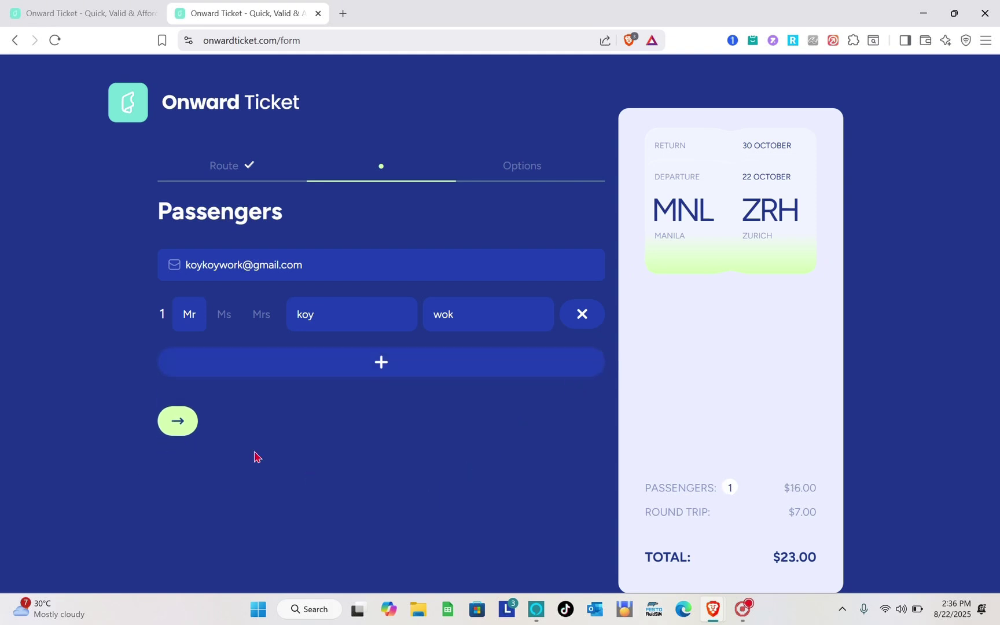
click(180, 429)
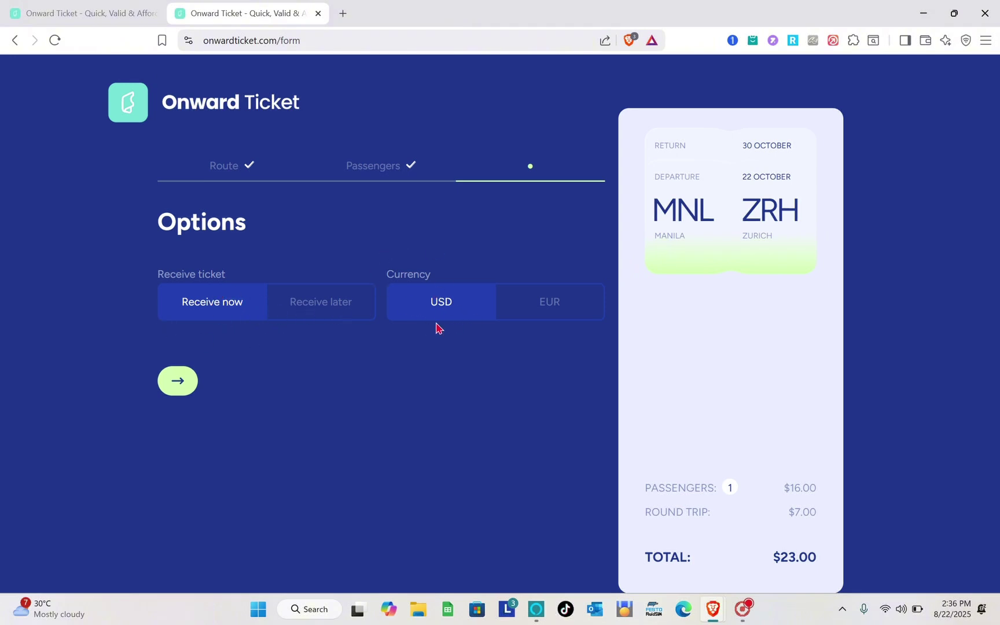
Step: Keep the currency in USD with Receive now delivery and proceed to the Confirm page
click(543, 316)
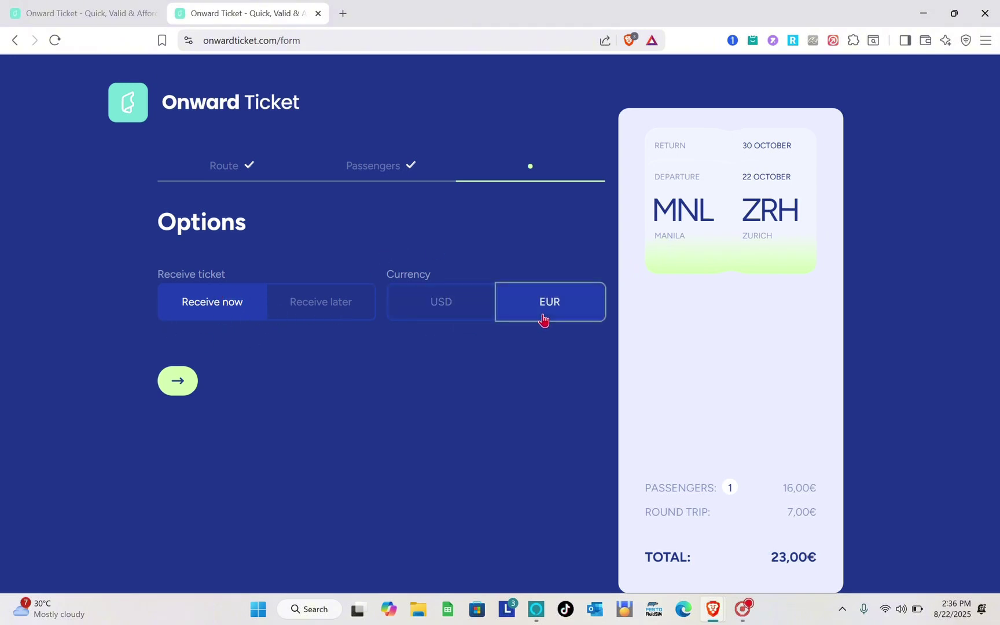
click(441, 317)
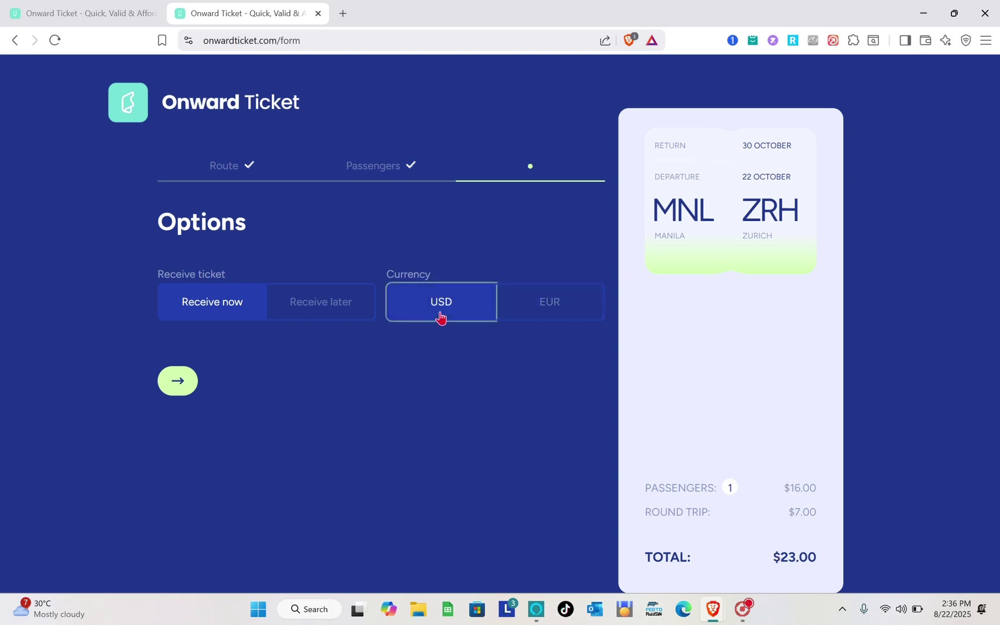
click(177, 382)
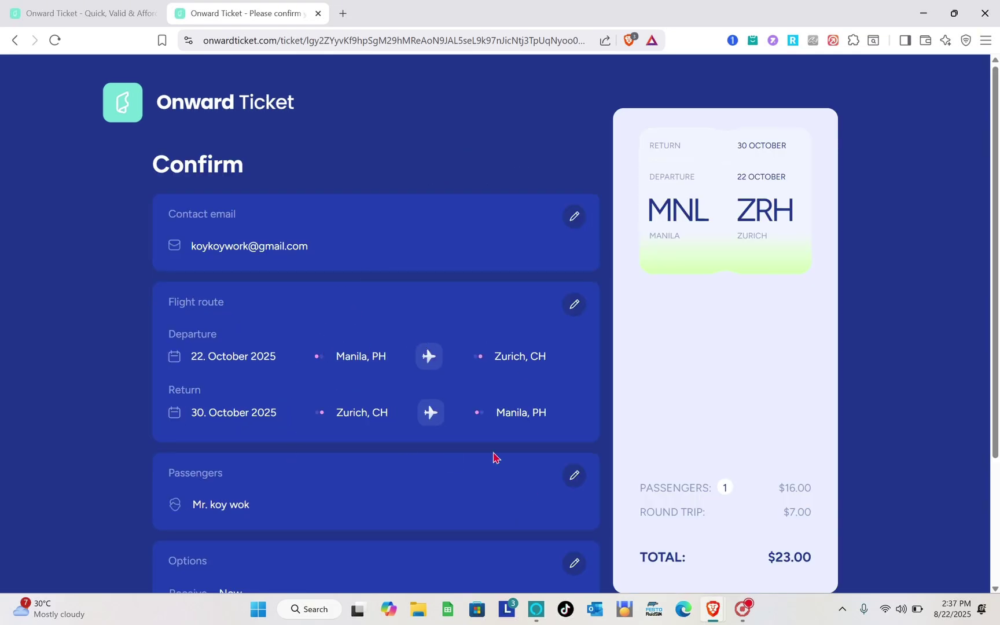
Step: Review the Confirm page summary and tick the Terms and Conditions checkbox
scroll(277, 412, down, 3)
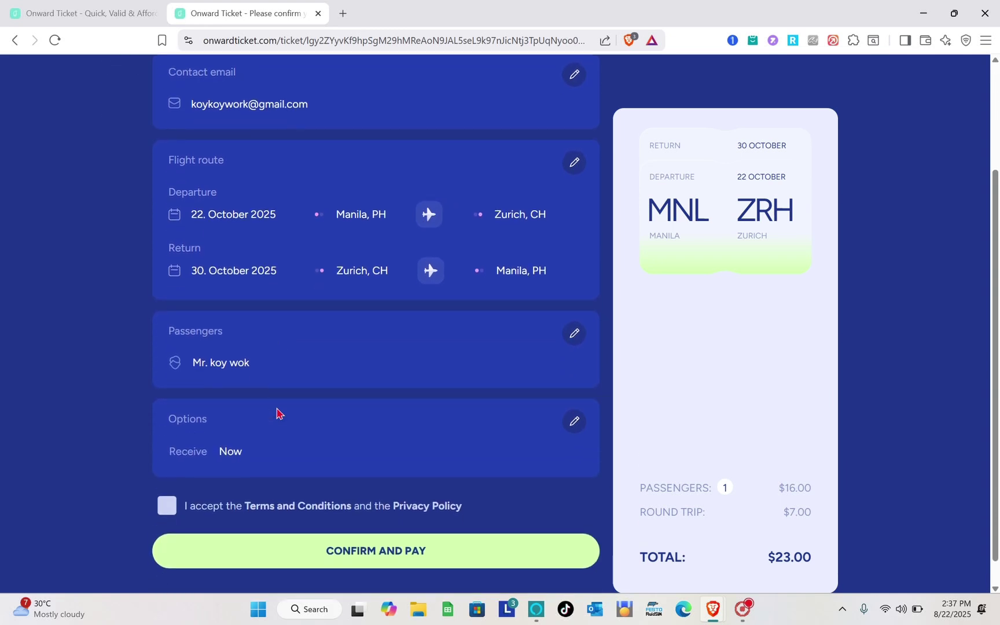
scroll(277, 412, up, 3)
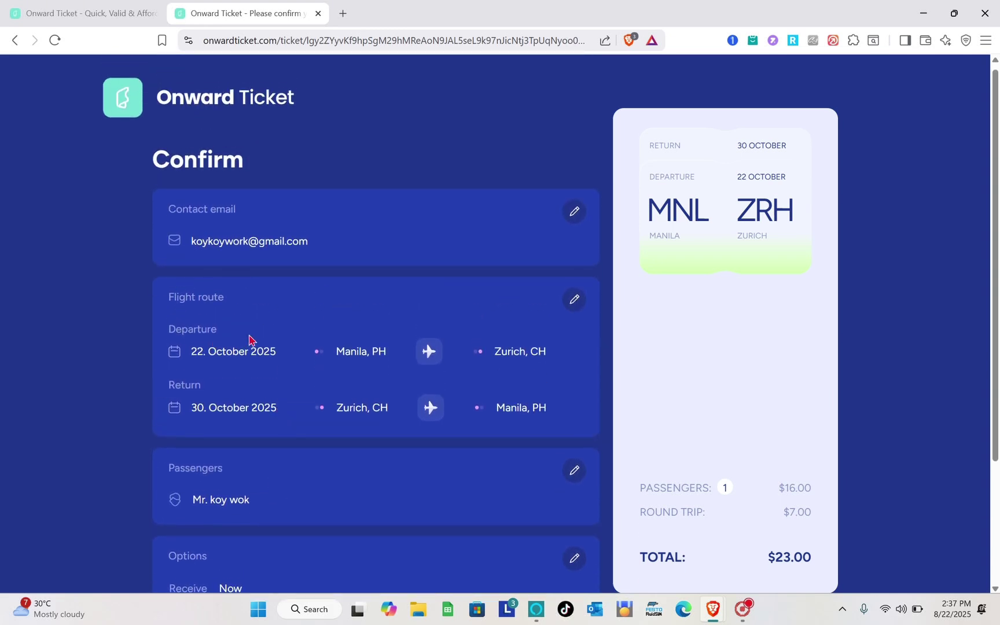
scroll(249, 339, down, 1)
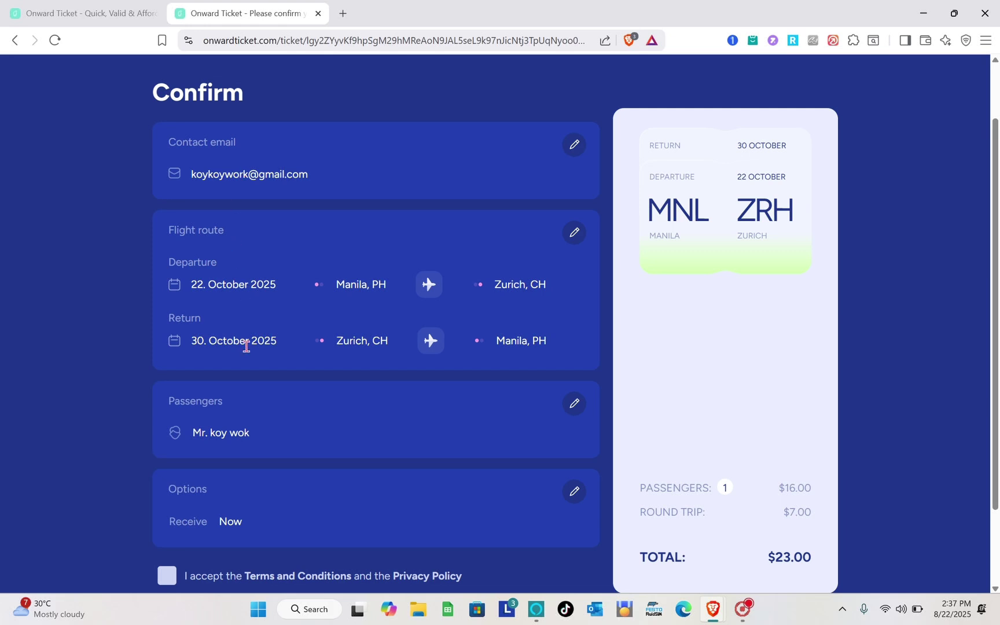
scroll(246, 346, down, 3)
scroll(243, 455, down, 1)
click(169, 485)
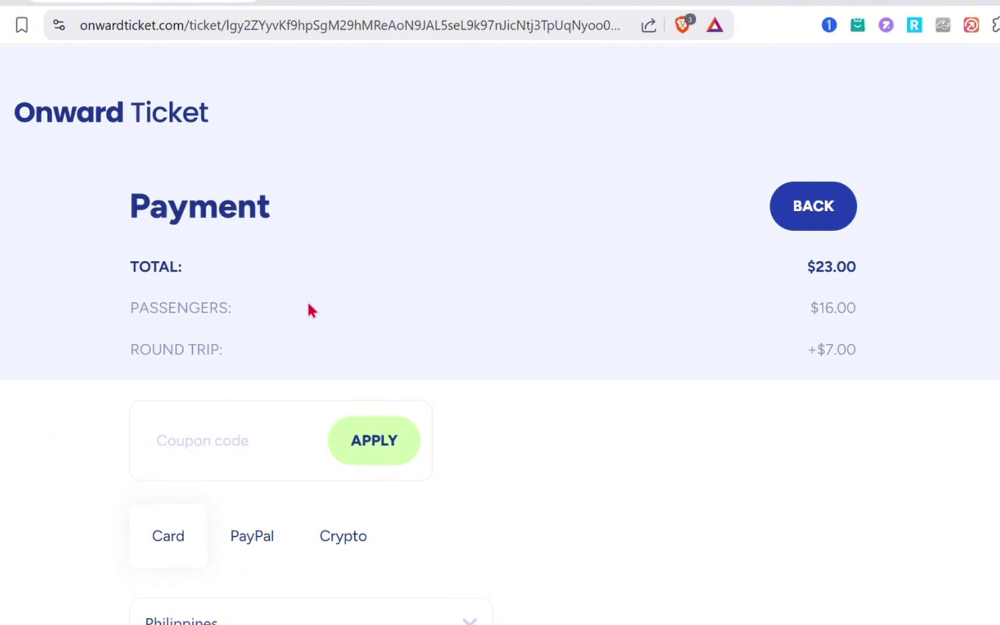
Step: Scroll through the $23.00 Payment page and change the selected payment method
scroll(307, 310, down, 1)
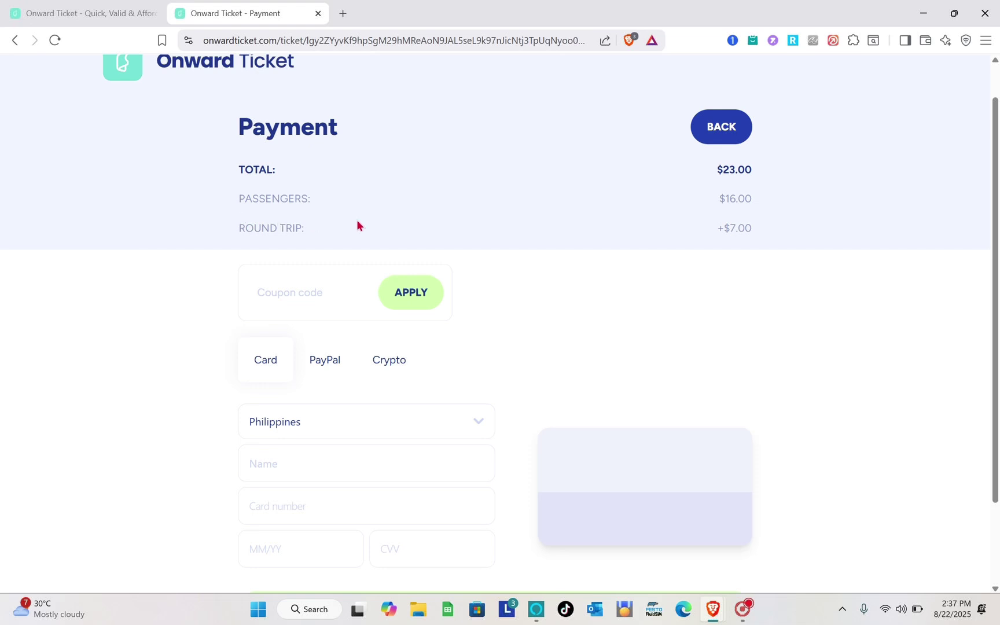
scroll(287, 318, down, 2)
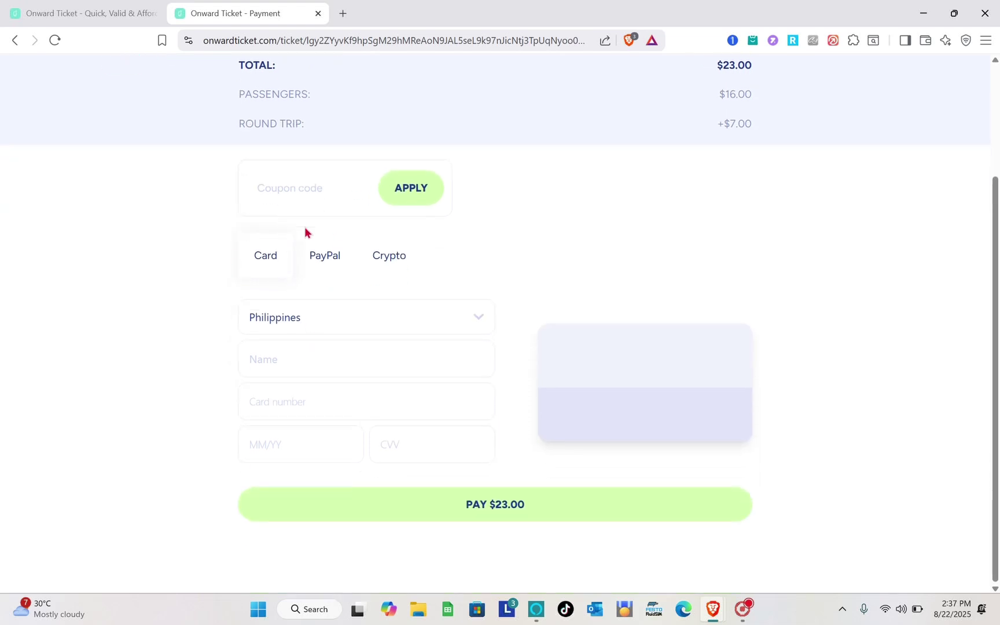
scroll(306, 230, up, 2)
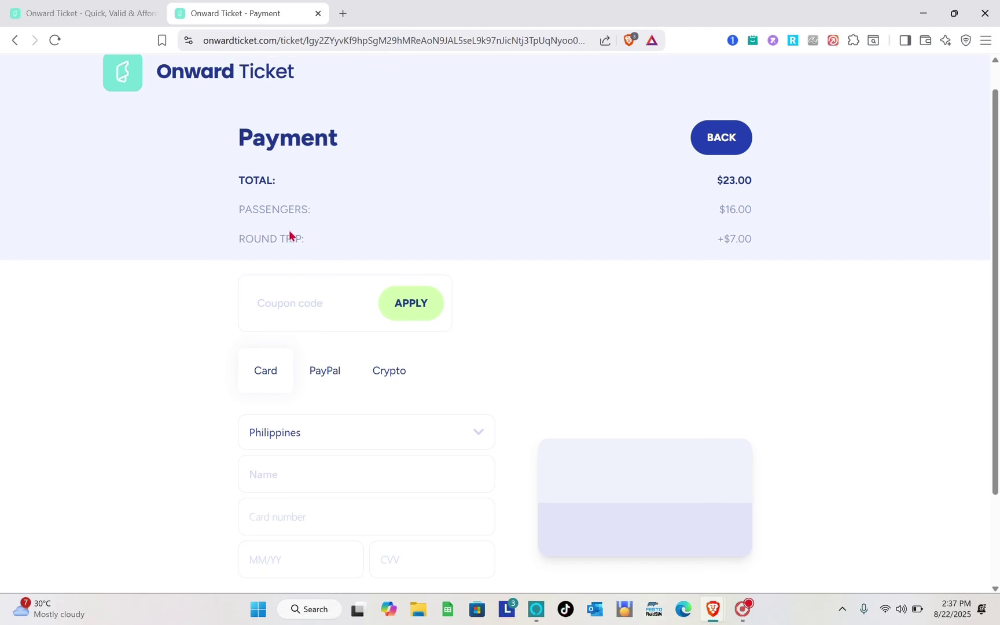
scroll(289, 235, down, 1)
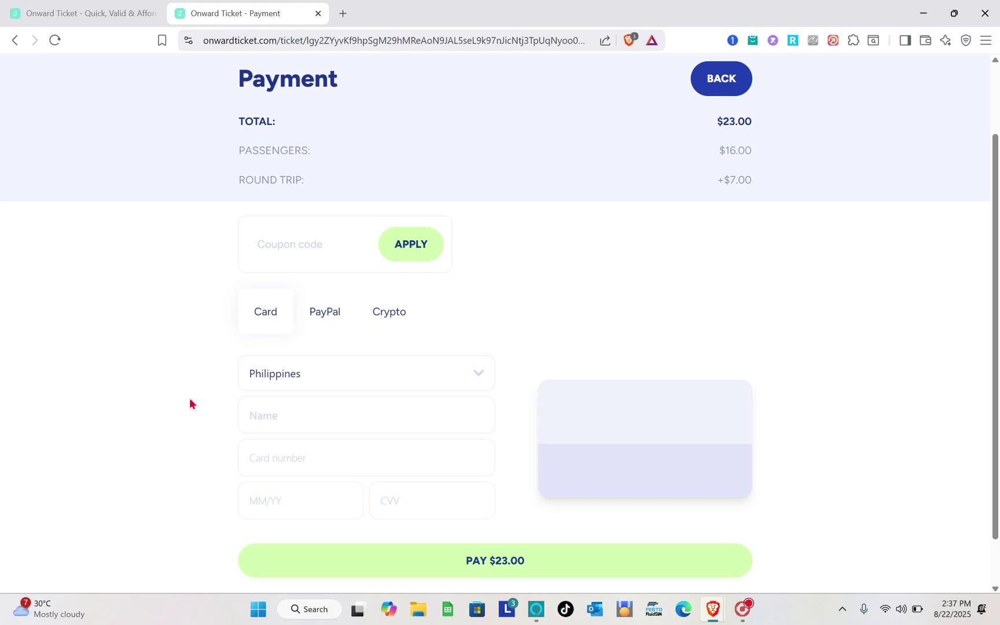
scroll(310, 397, down, 1)
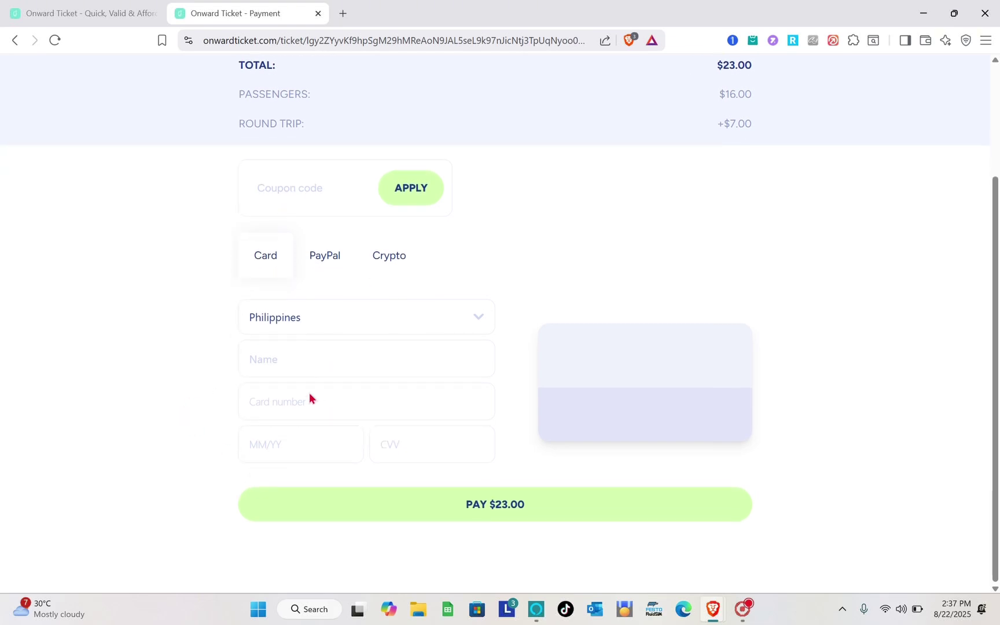
click(335, 258)
click(386, 405)
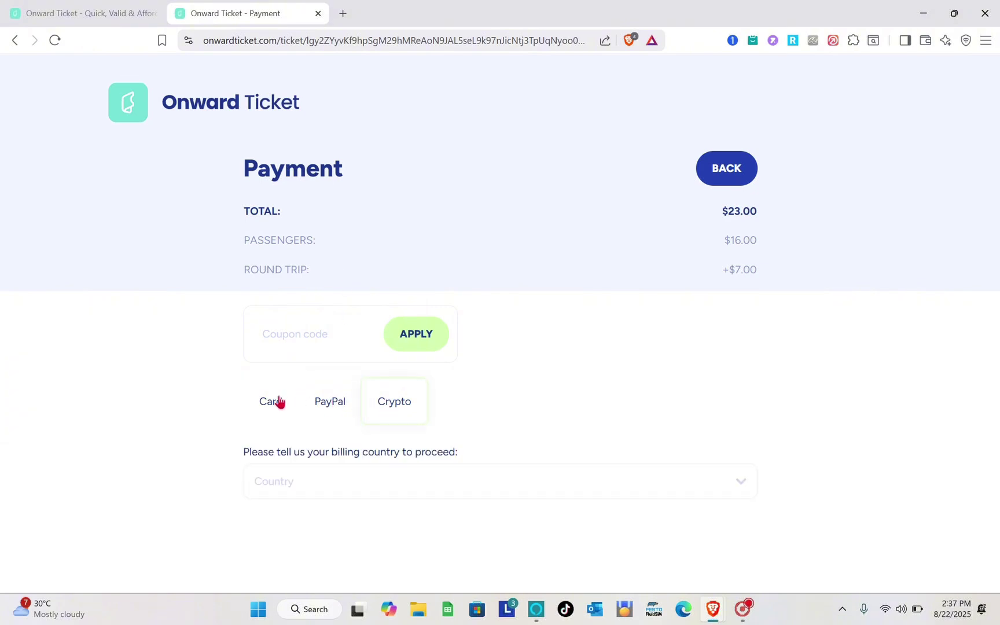
click(276, 402)
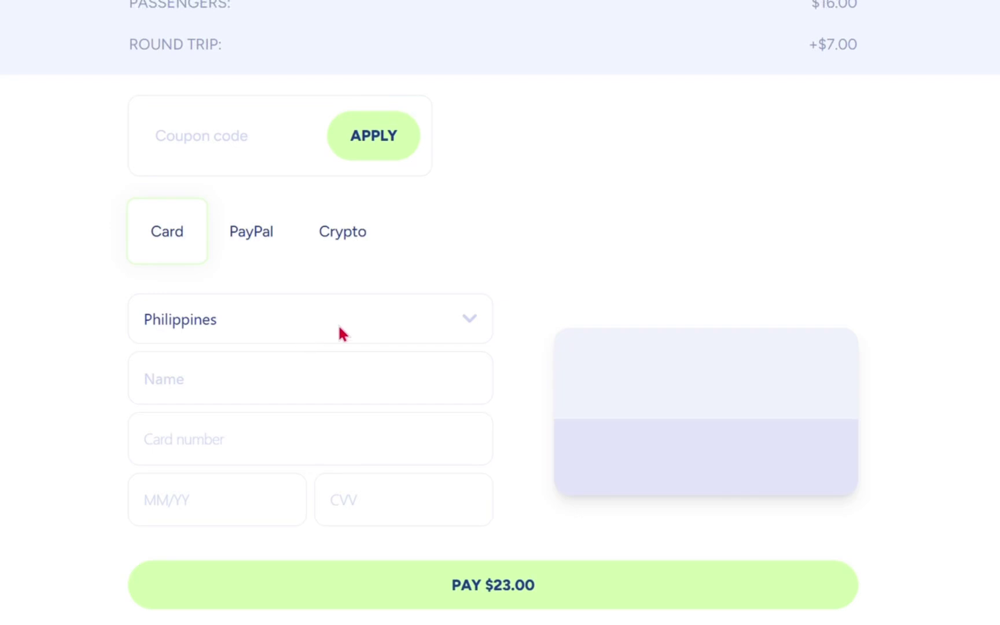
click(342, 333)
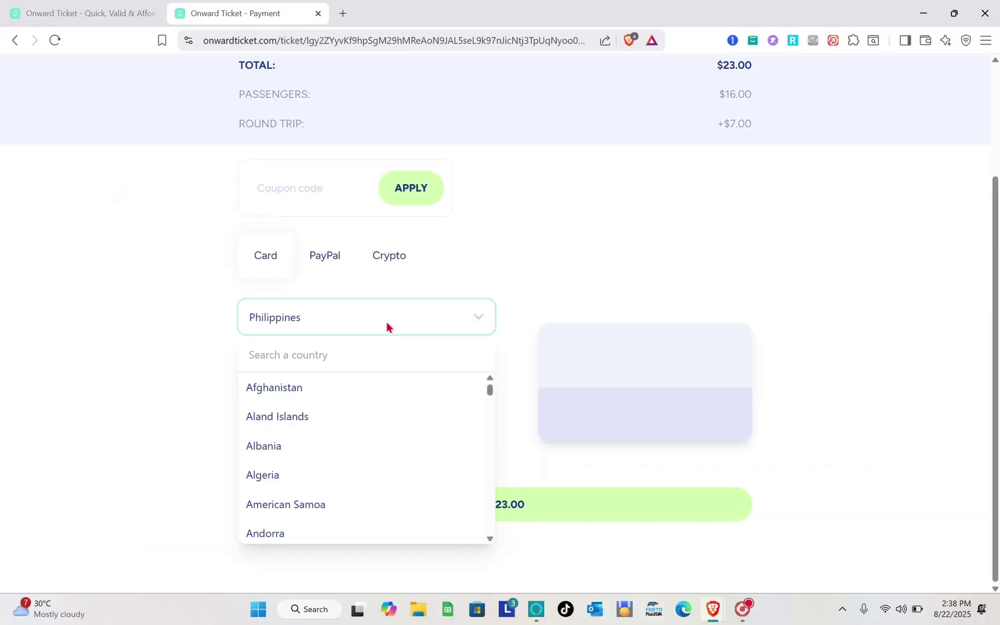
click(531, 298)
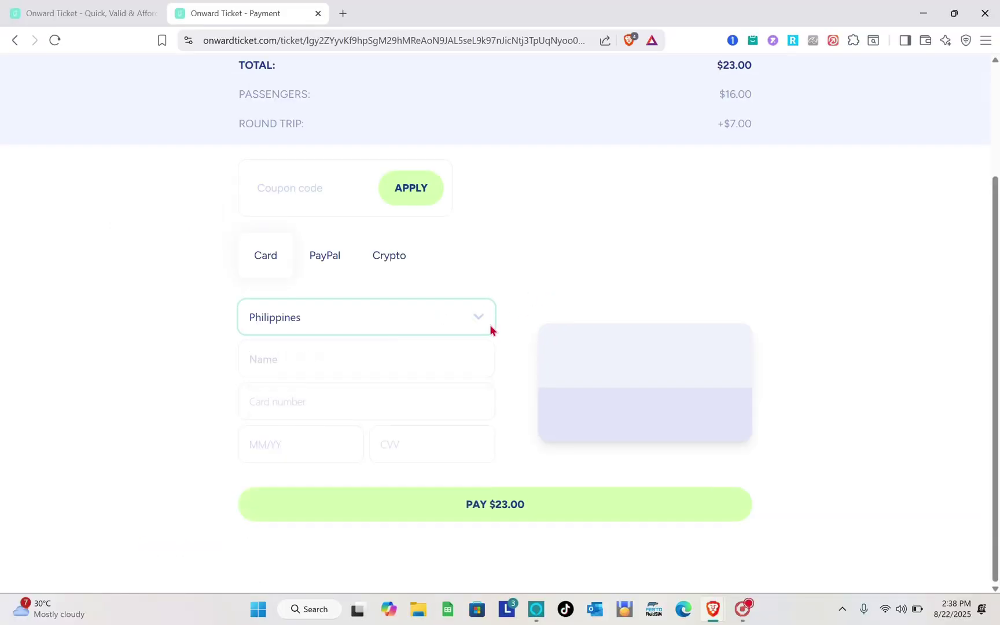
click(393, 353)
click(176, 394)
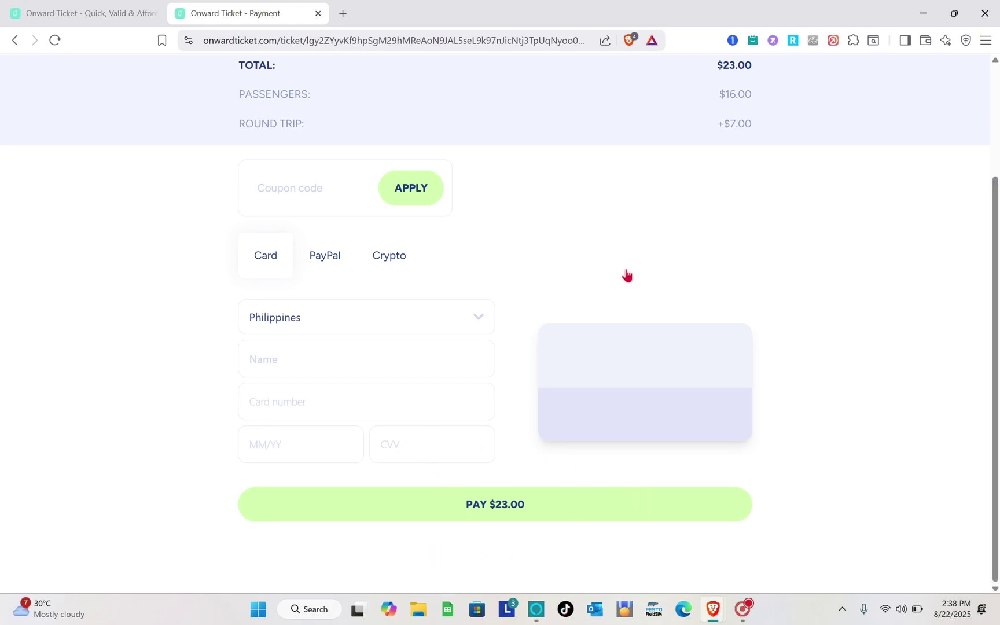
scroll(627, 274, up, 3)
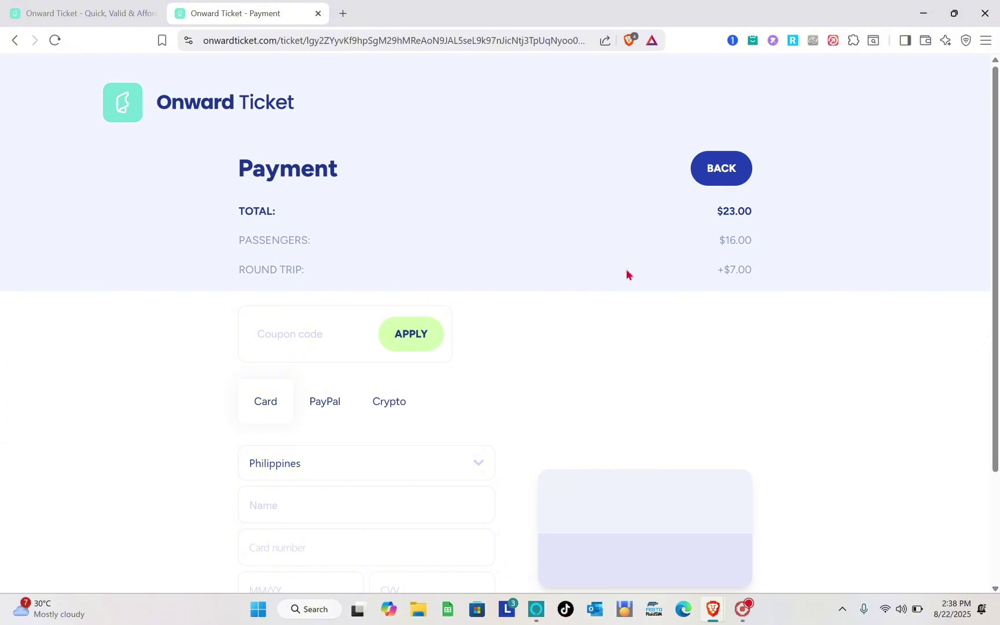
scroll(628, 275, down, 3)
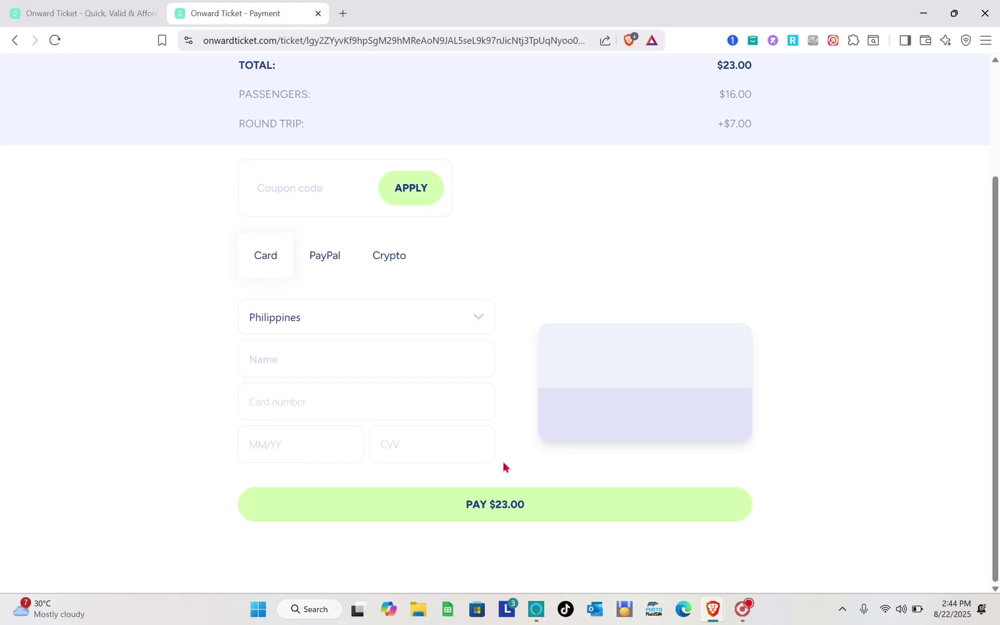
scroll(502, 467, up, 3)
scroll(503, 466, down, 1)
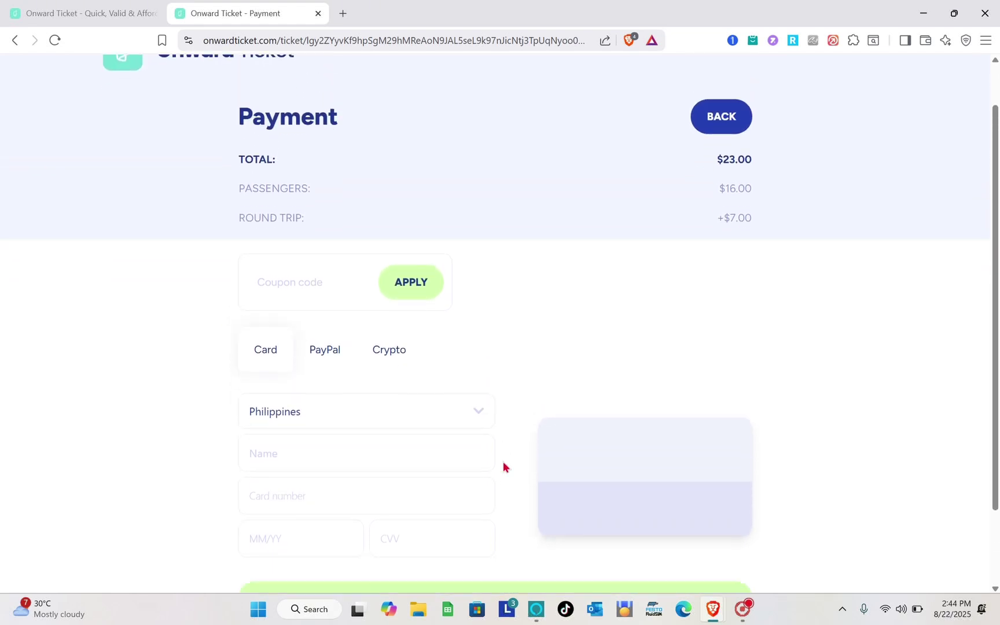